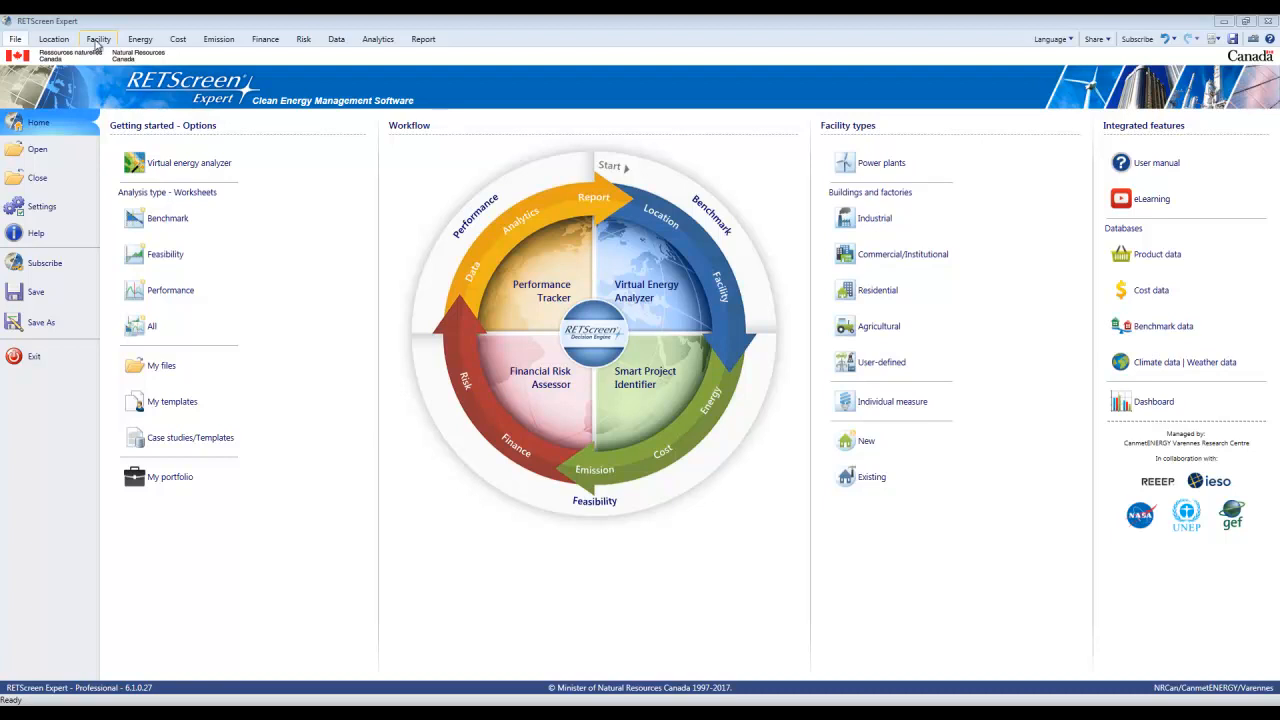
Review the facility information, including the benchmark section, and the energy model's natural gas and electricity rates
{"action": "left_click", "coordinate": [97, 40]}
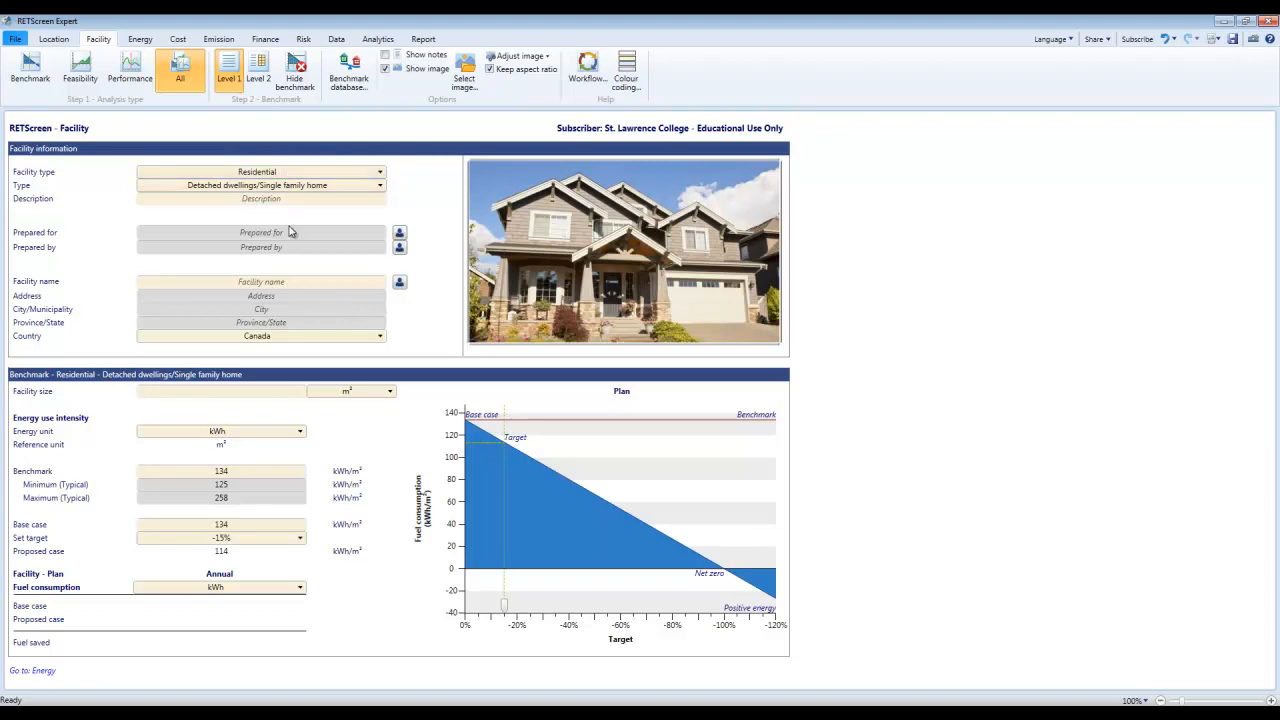
{"action": "left_click", "coordinate": [355, 189]}
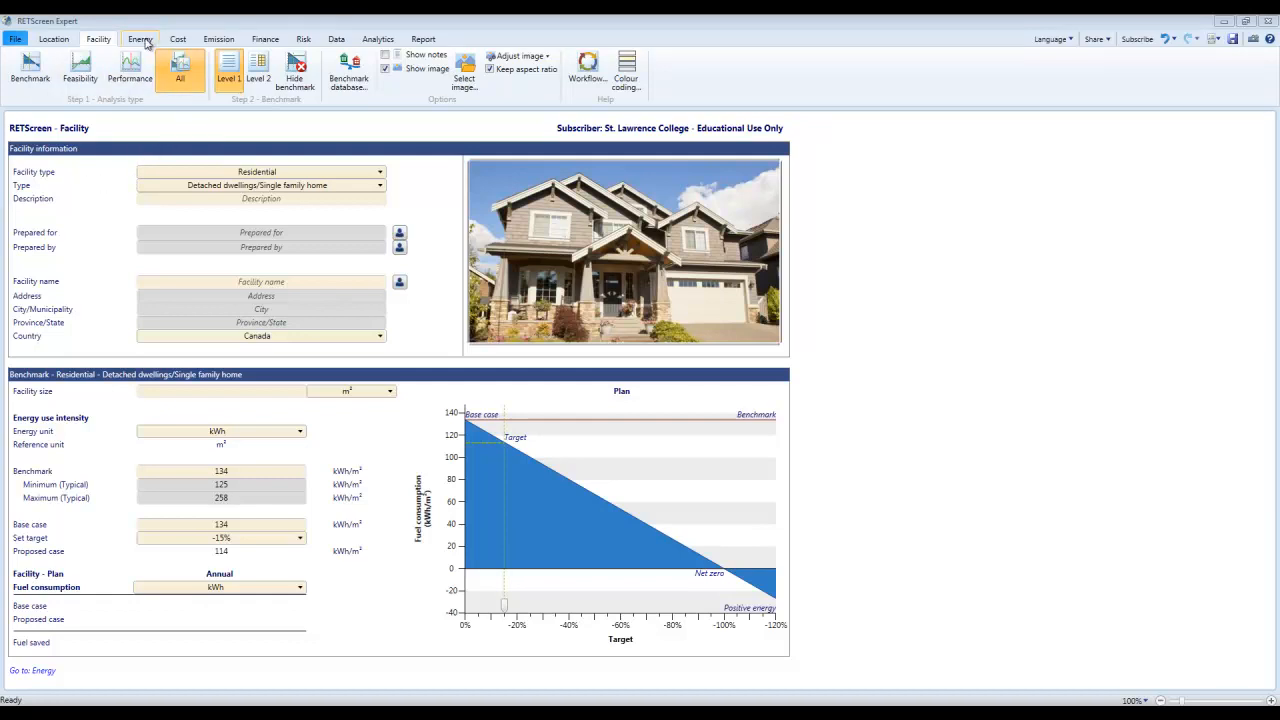
{"action": "left_click", "coordinate": [147, 41]}
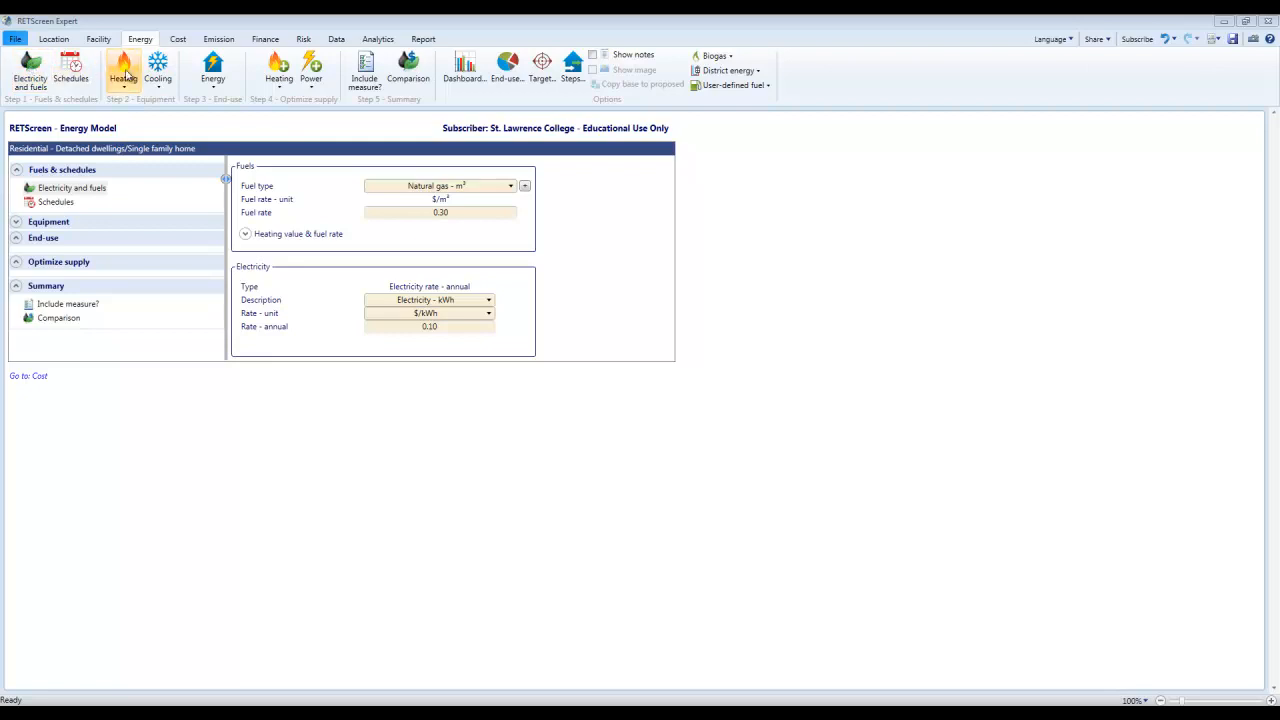
{"action": "left_click", "coordinate": [40, 88]}
{"action": "left_click", "coordinate": [41, 81]}
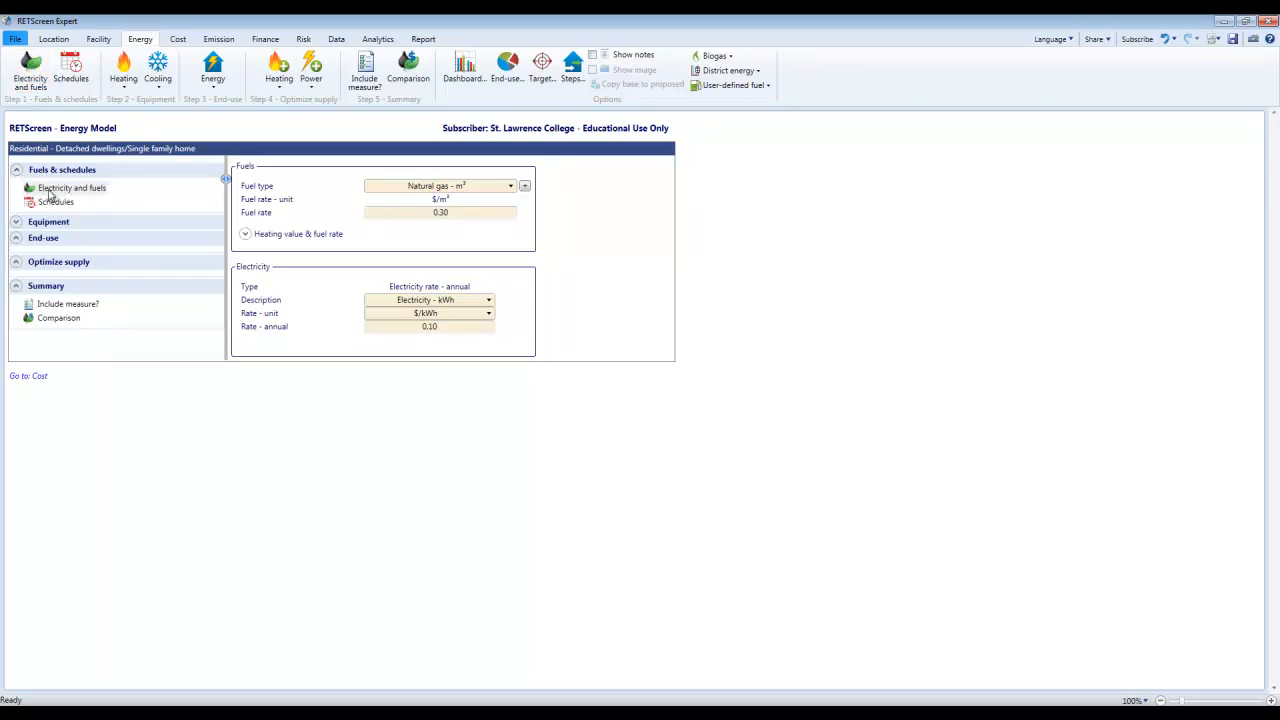
{"action": "left_click", "coordinate": [80, 192]}
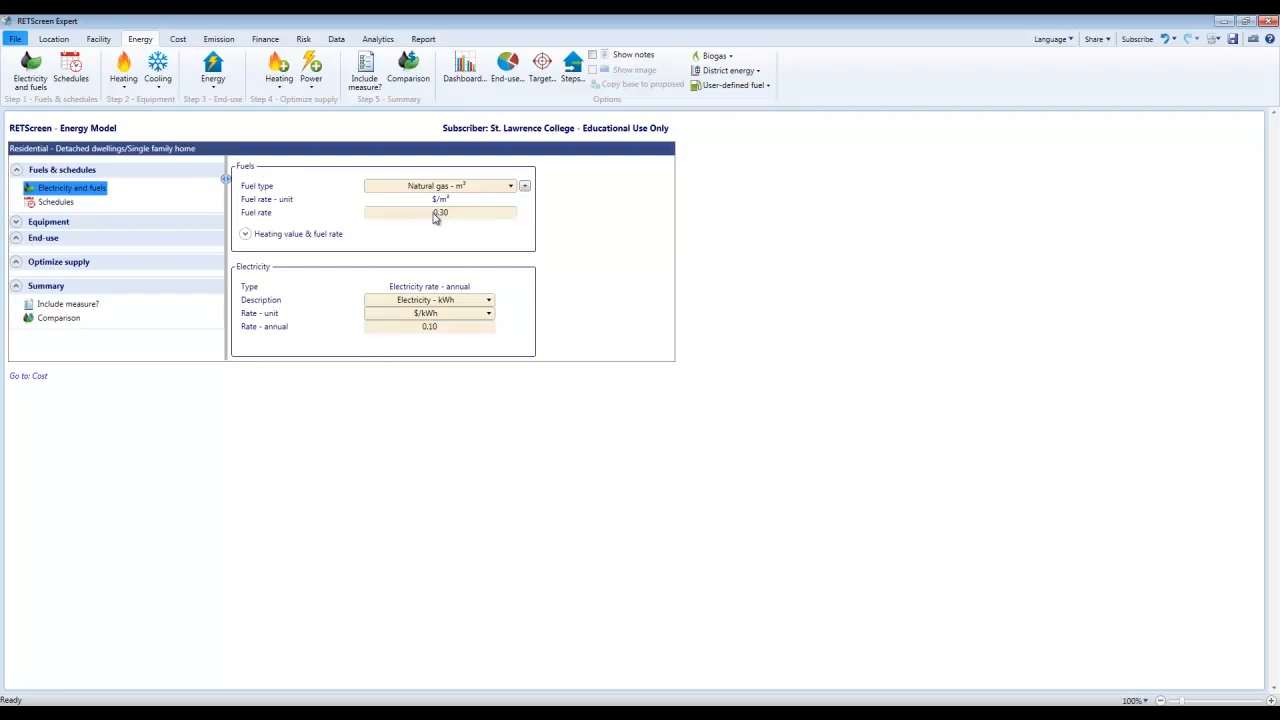
{"action": "left_click", "coordinate": [465, 213]}
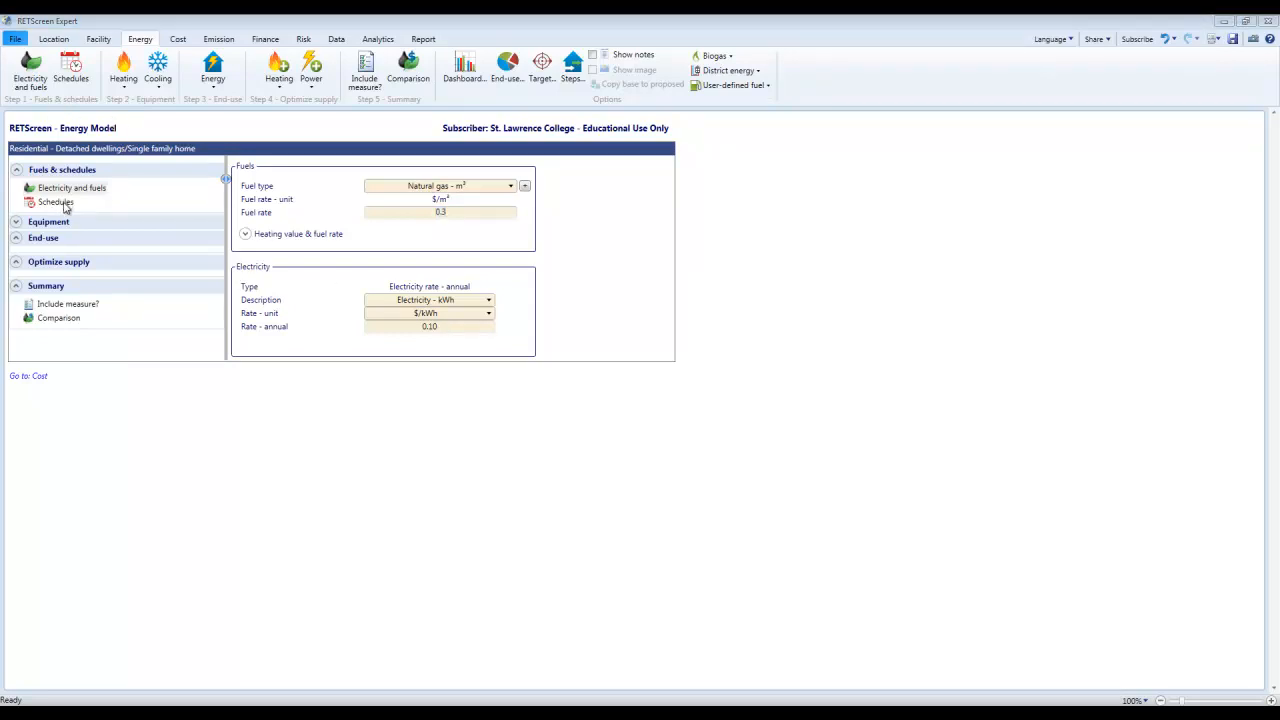
In the 24/7 schedule, set the occupied space heating temperature to 20 °C and the heating/cooling changeover temperature to 16 °C
{"action": "left_click", "coordinate": [56, 202]}
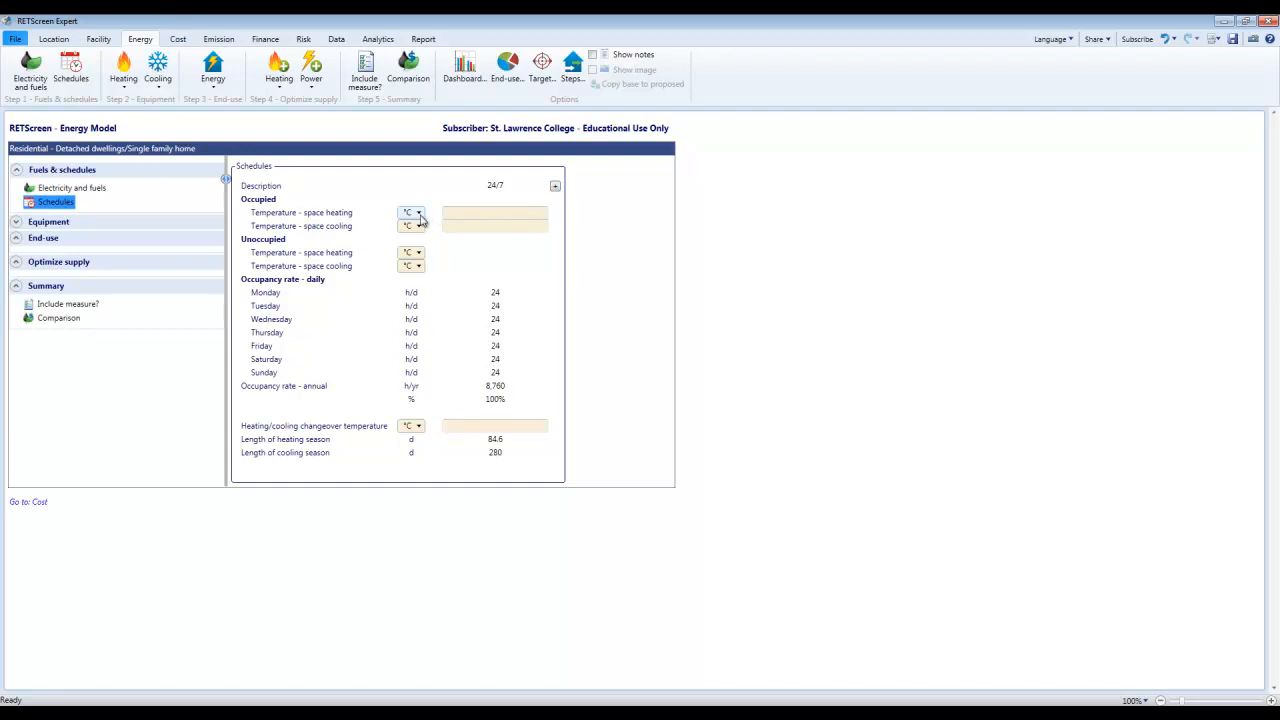
{"action": "left_click", "coordinate": [501, 216]}
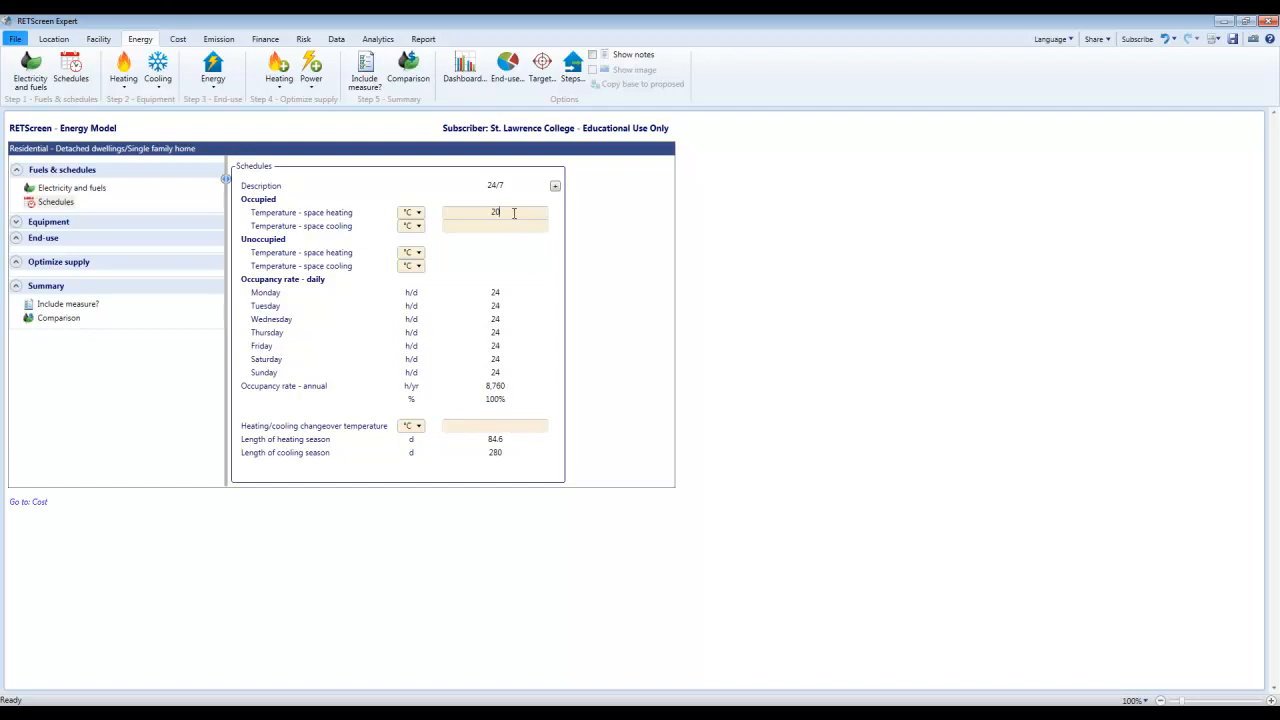
{"action": "left_click", "coordinate": [519, 426]}
{"action": "key", "text": "Return"}
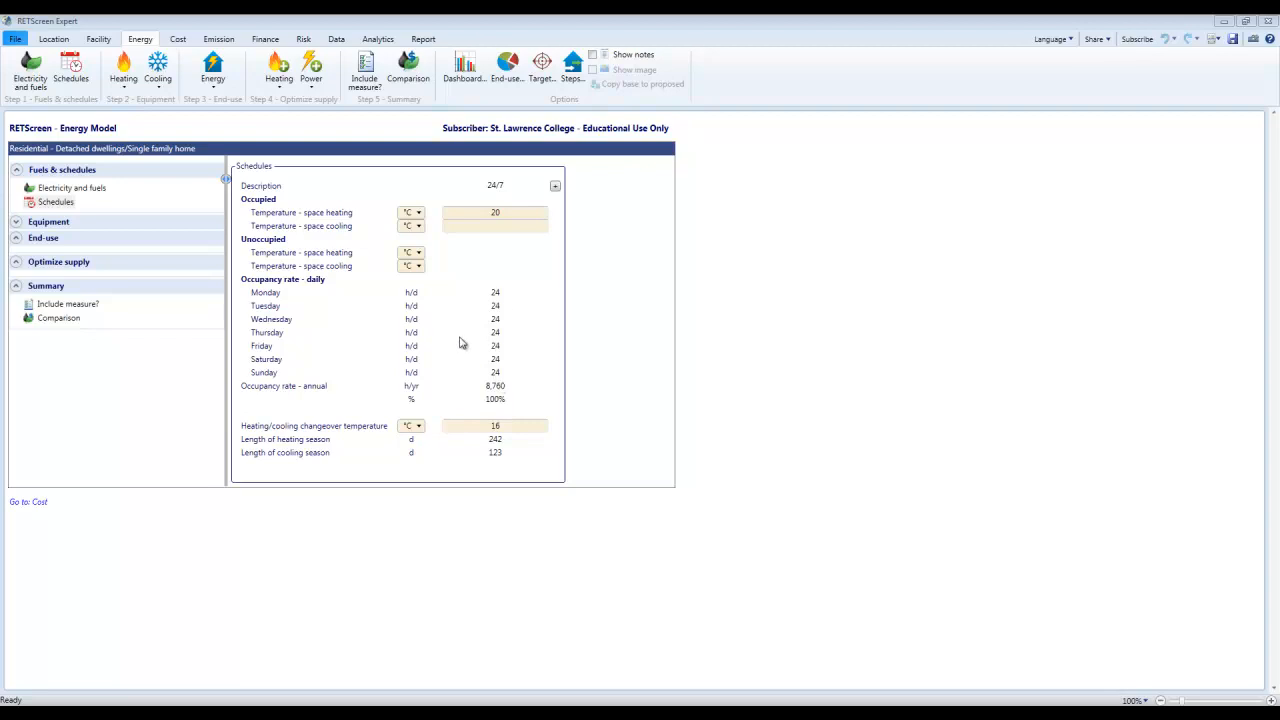
Add a second, user-defined occupancy schedule beside the 24/7 one and remove it again
{"action": "left_click", "coordinate": [555, 187]}
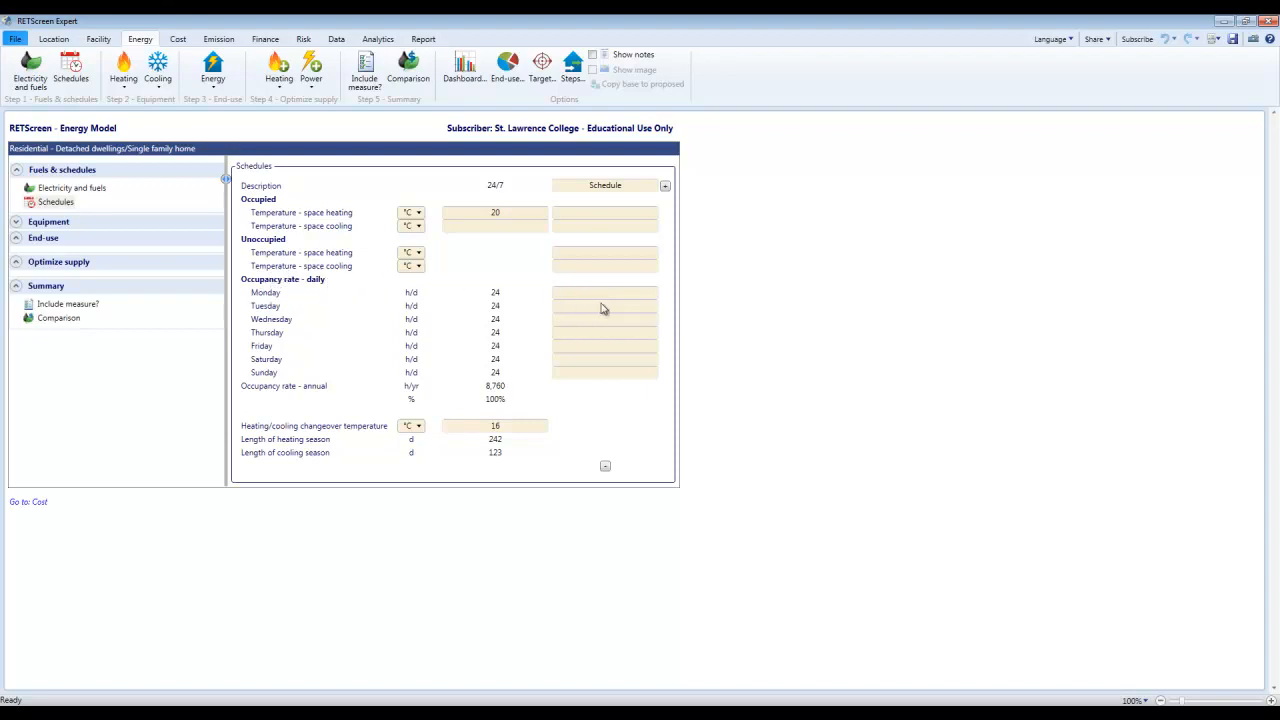
{"action": "left_click", "coordinate": [605, 467]}
{"action": "left_click", "coordinate": [602, 398]}
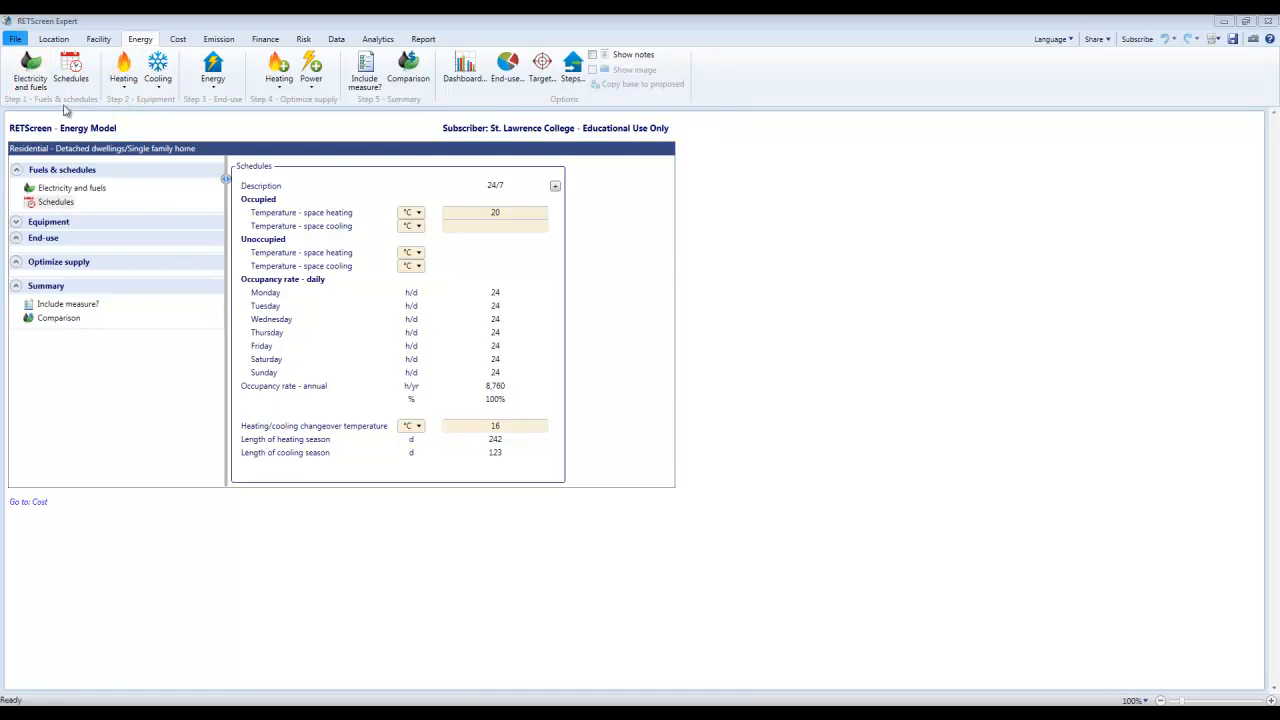
Add a natural gas furnace described as "Furnace NG 95%" with 95% seasonal efficiency in both the base and proposed cases
{"action": "left_click", "coordinate": [123, 87]}
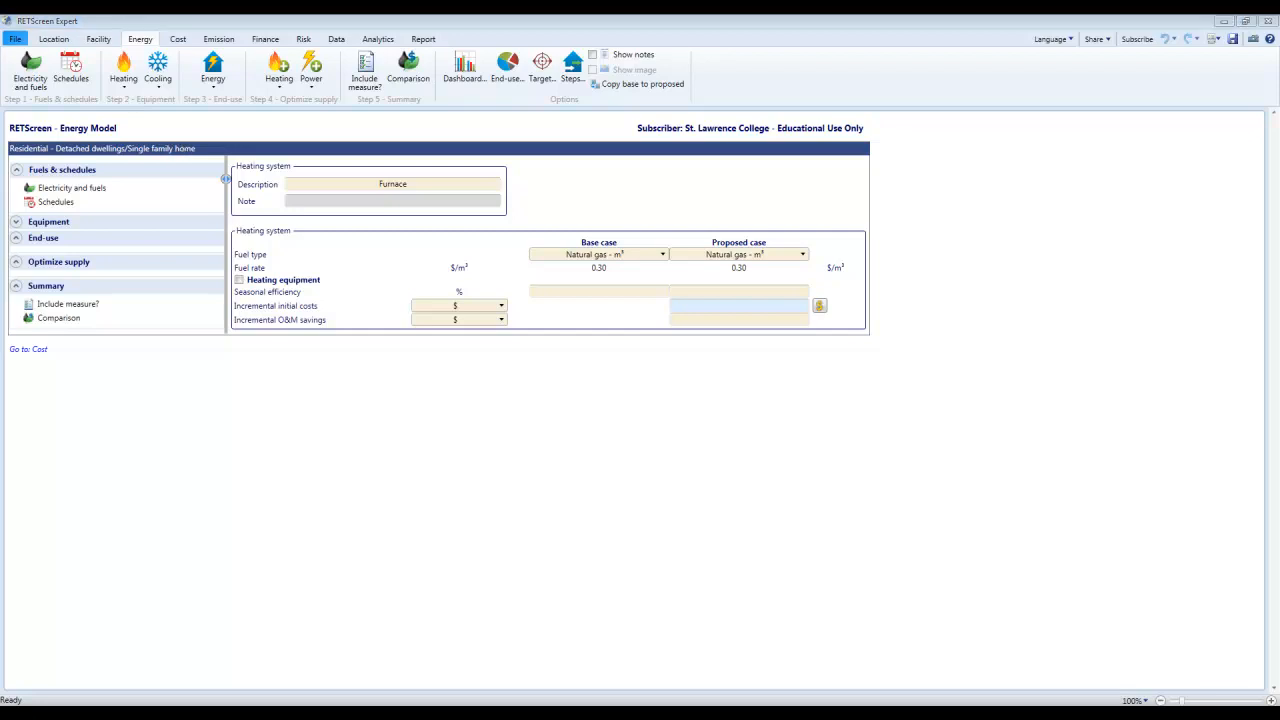
{"action": "left_click", "coordinate": [16, 222]}
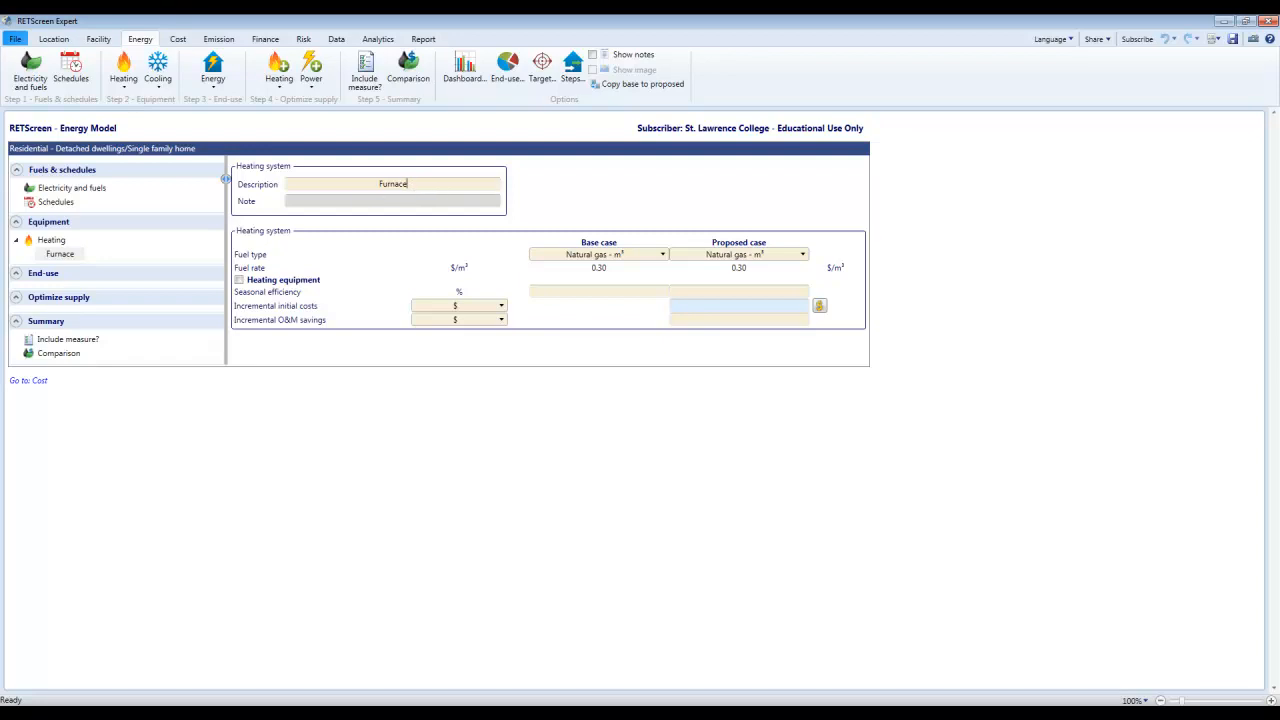
{"action": "type", "text": "NG 95%"}
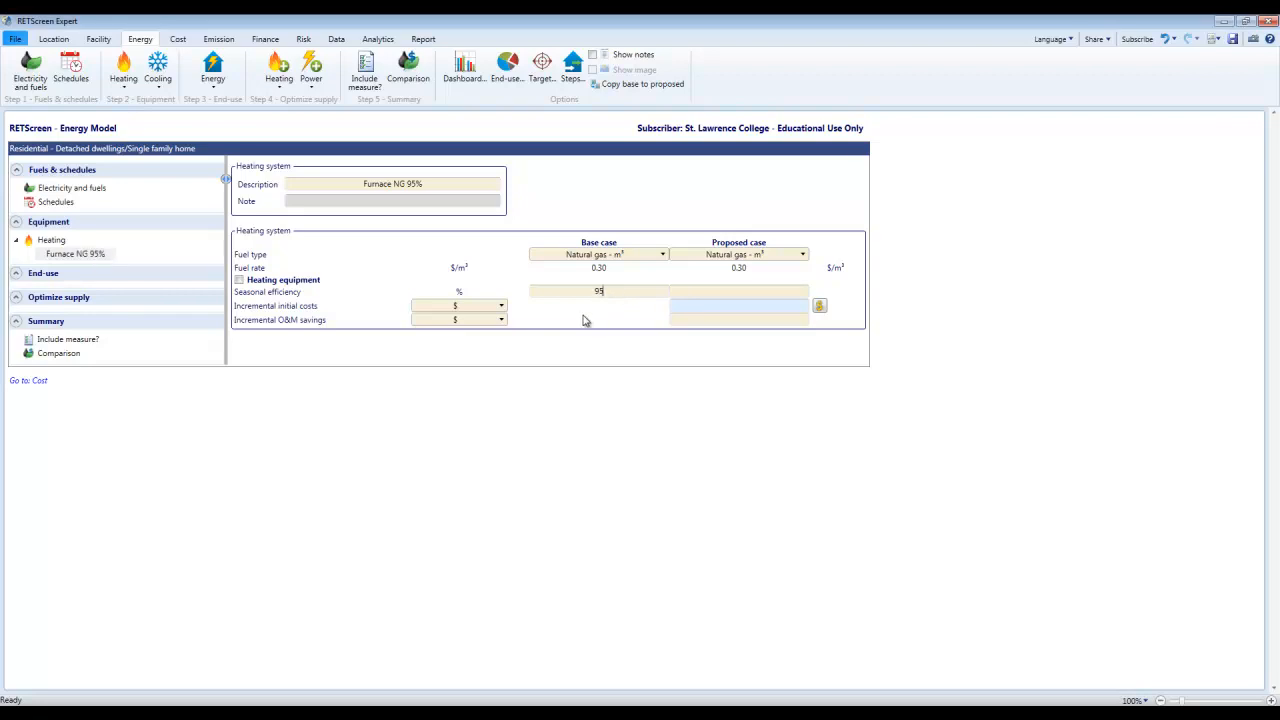
{"action": "left_click", "coordinate": [758, 291]}
{"action": "left_click", "coordinate": [748, 306]}
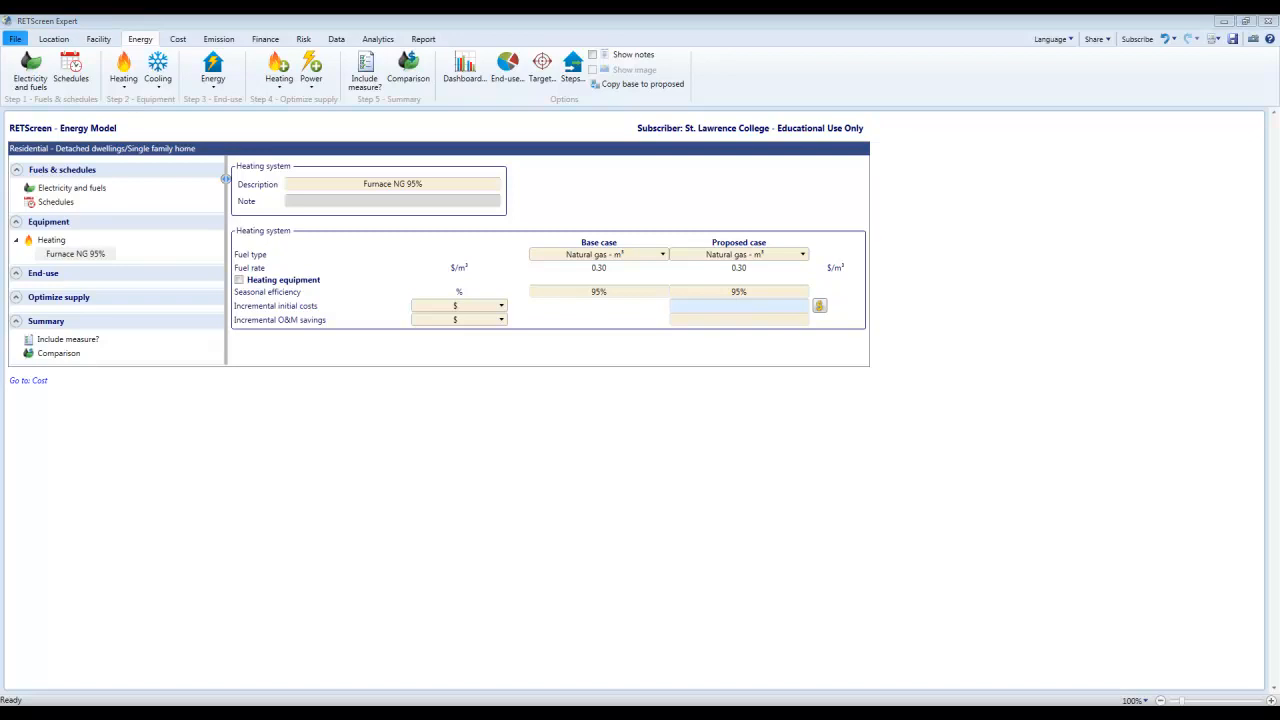
Add a building envelope end-use and include its walls, windows and doors sections
{"action": "left_click", "coordinate": [217, 84]}
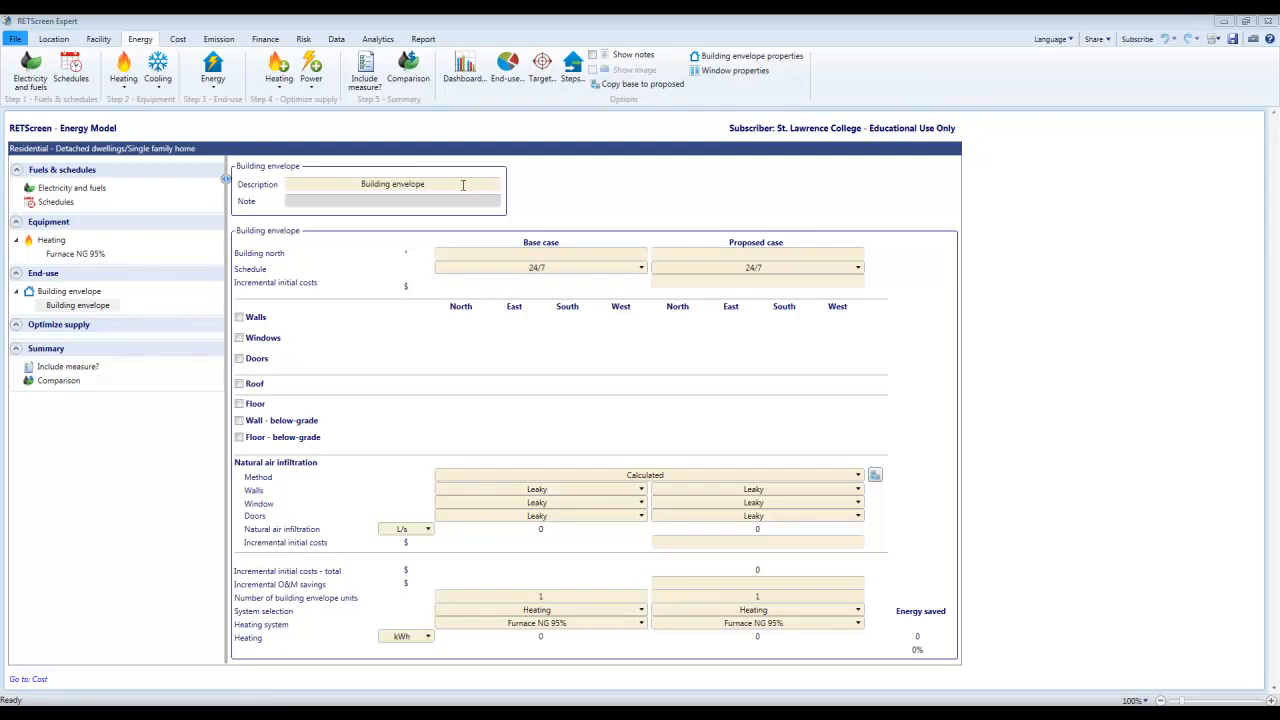
{"action": "left_click", "coordinate": [239, 318]}
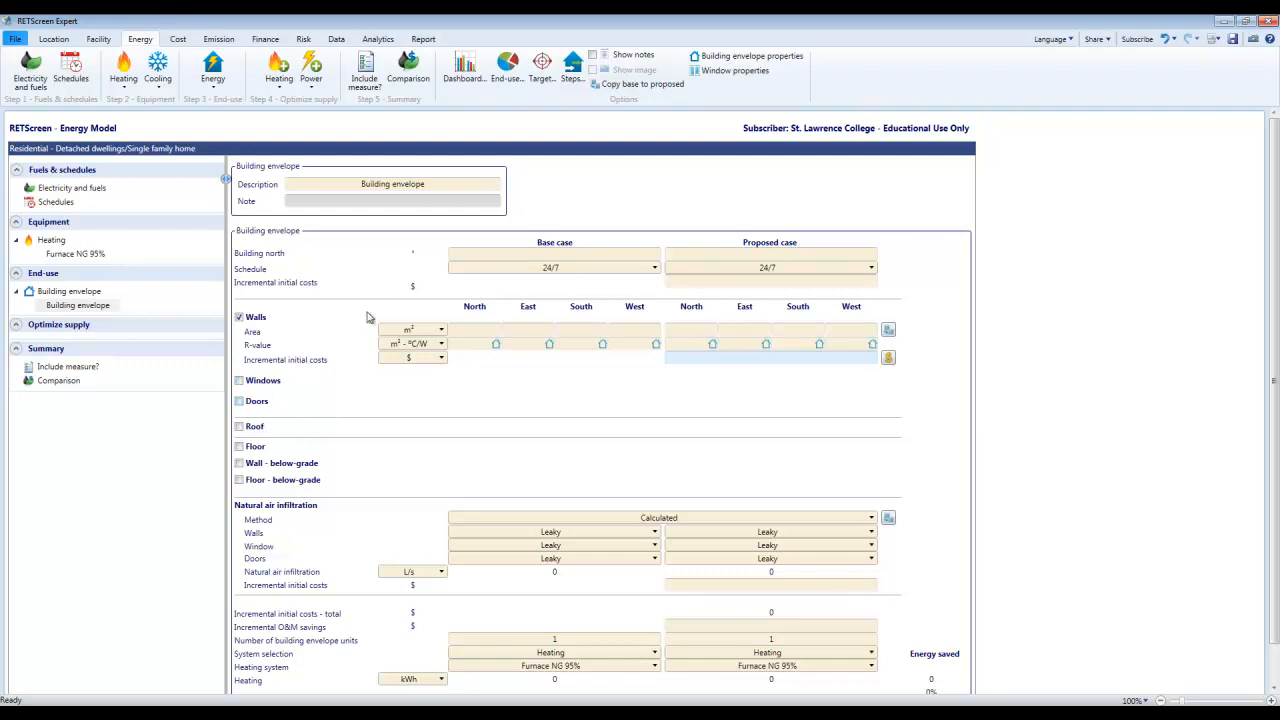
{"action": "left_click", "coordinate": [240, 381]}
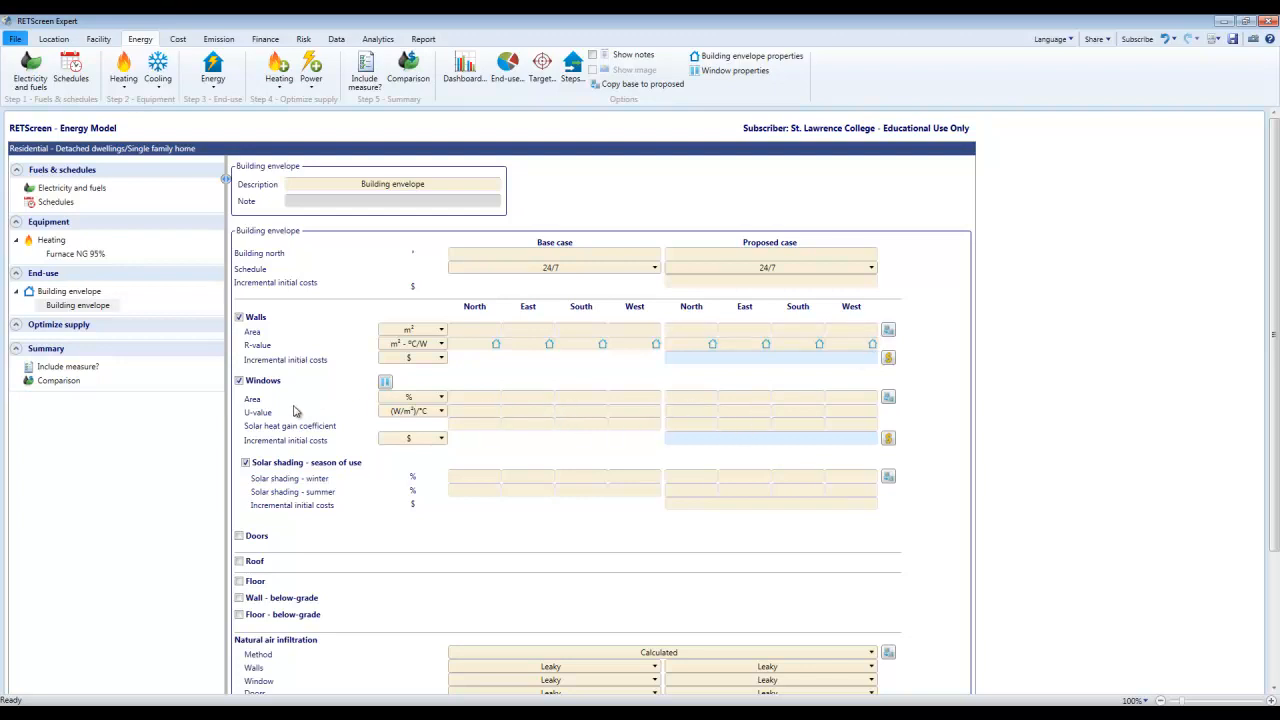
{"action": "left_click", "coordinate": [240, 537]}
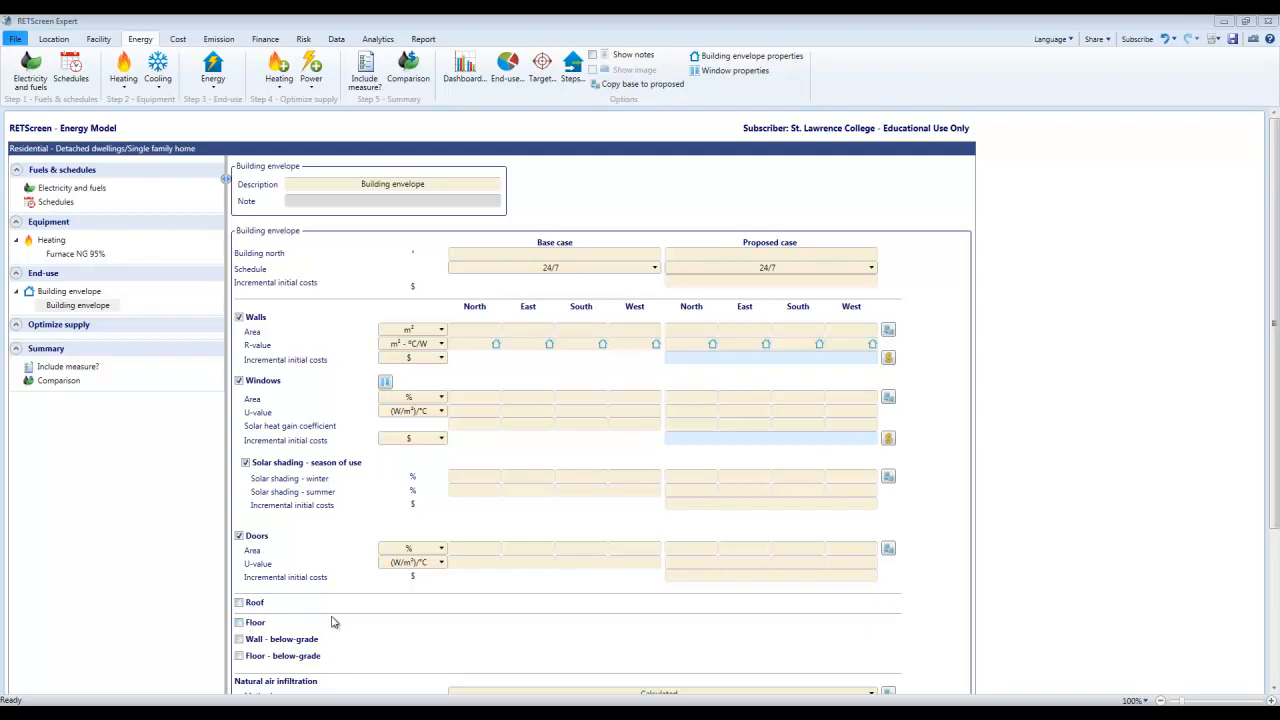
Include the roof and below-grade floor in the envelope, and set the base-case below-grade floor description to Uninsulated / below-grade
{"action": "left_click_drag", "start_coordinate": [1273, 412], "coordinate": [1275, 612]}
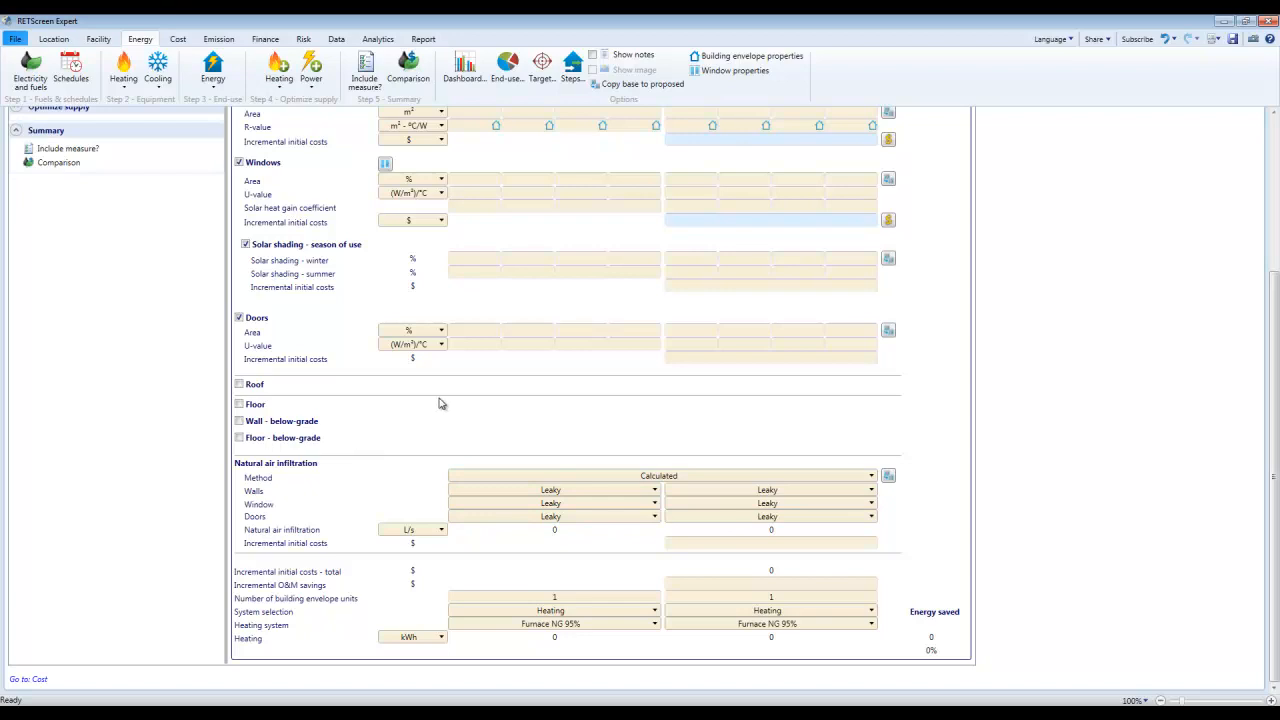
{"action": "left_click_drag", "start_coordinate": [1276, 424], "coordinate": [1277, 364]}
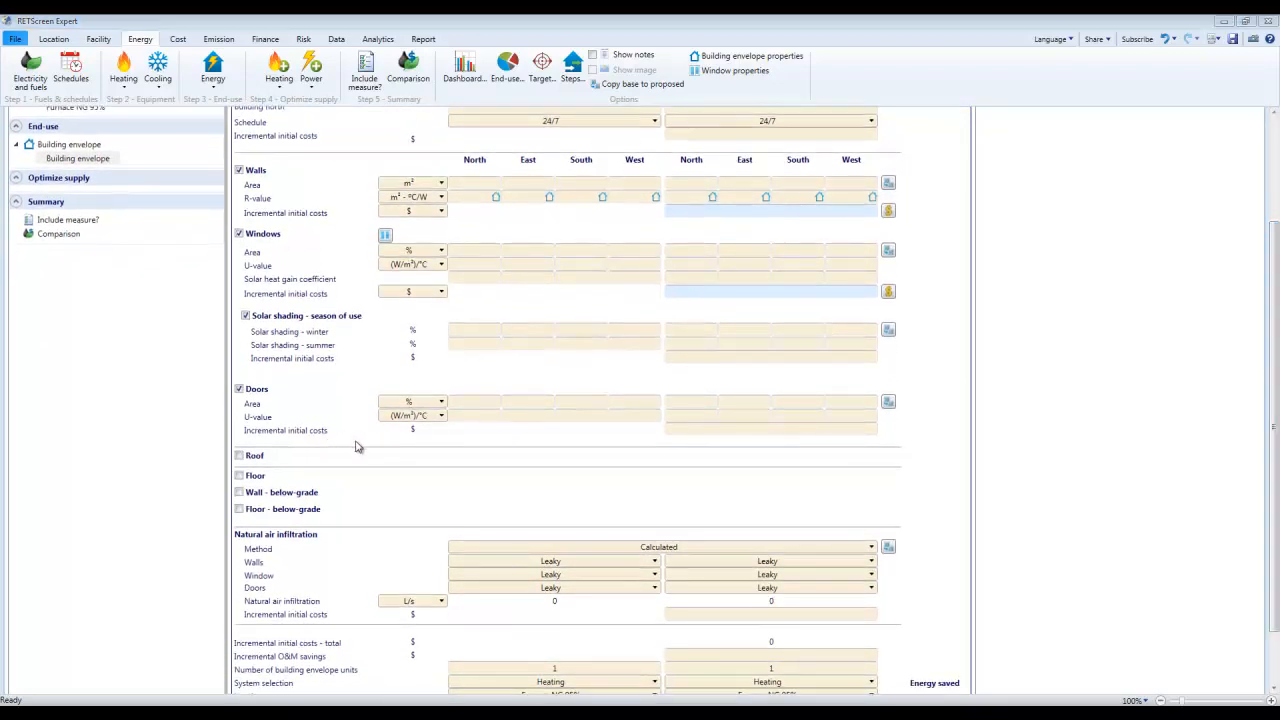
{"action": "left_click", "coordinate": [239, 456]}
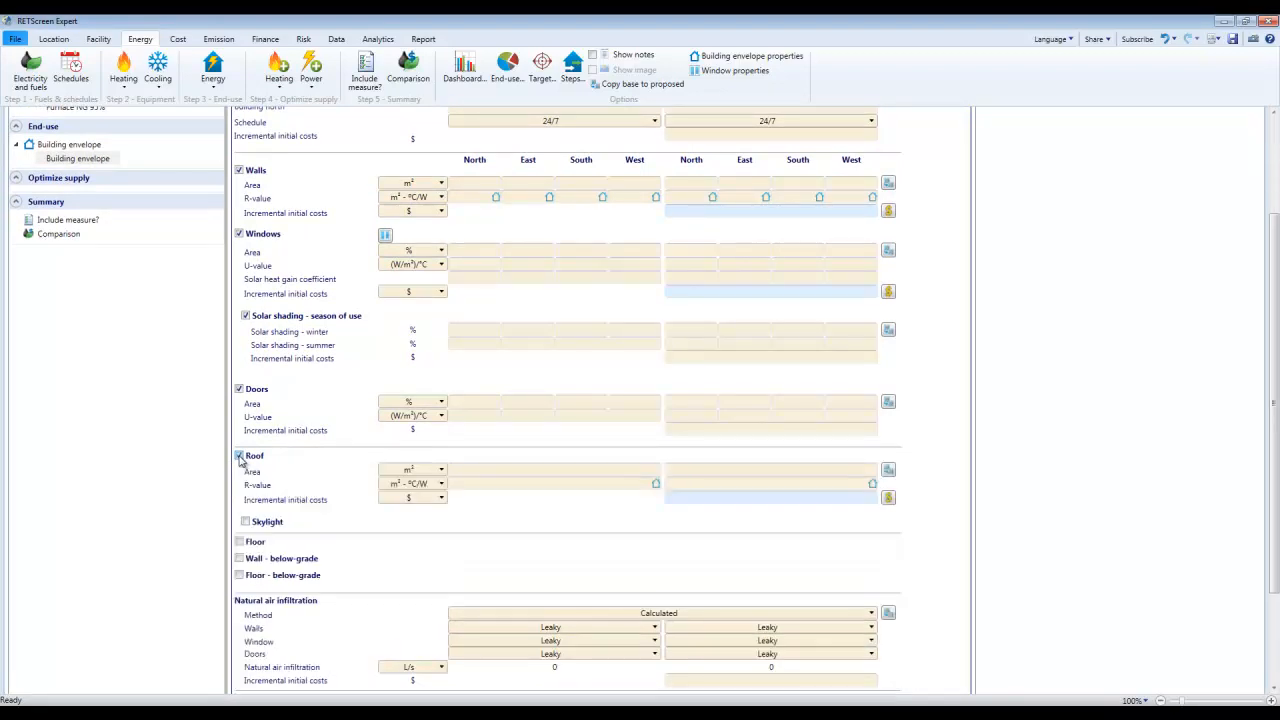
{"action": "left_click", "coordinate": [239, 543]}
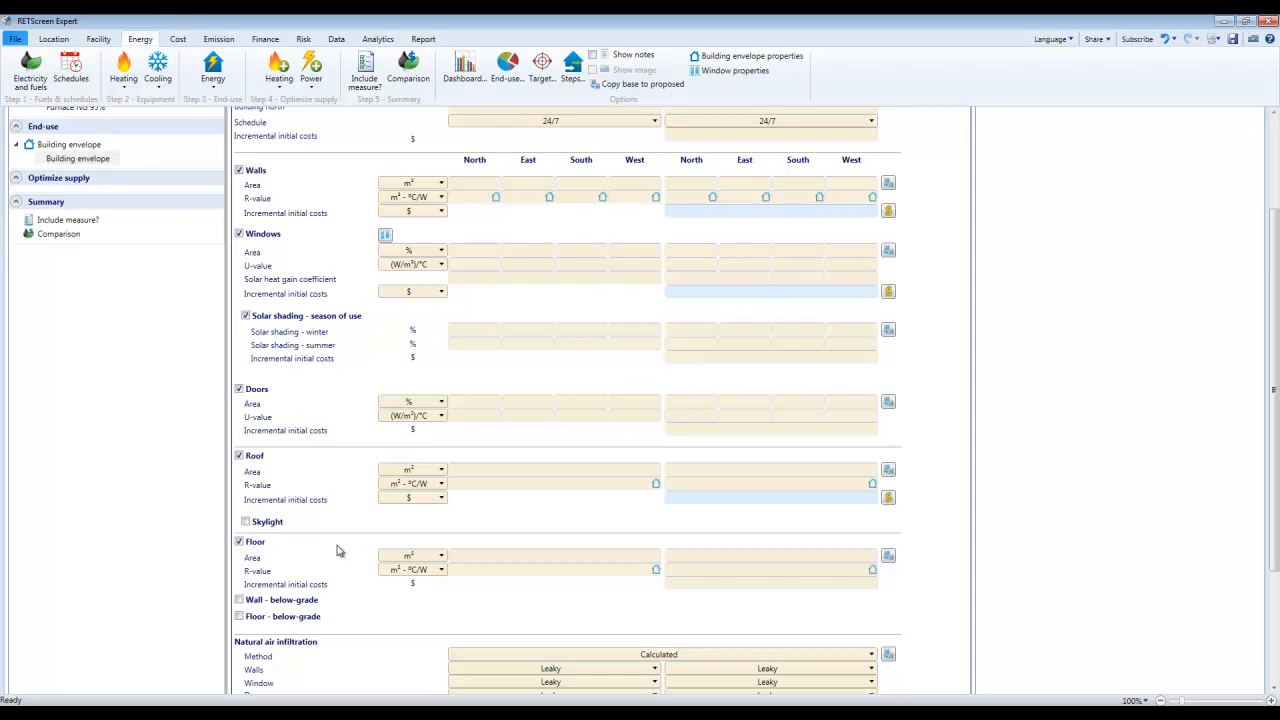
{"action": "left_click", "coordinate": [239, 542]}
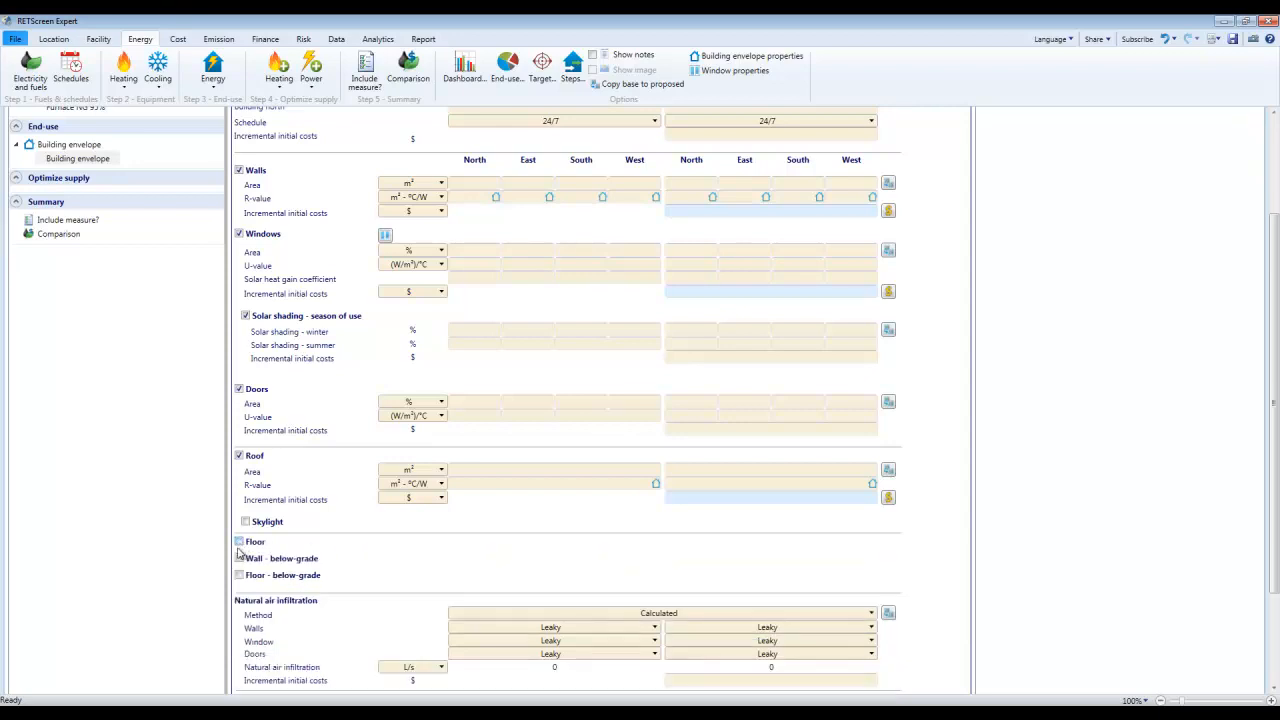
{"action": "left_click", "coordinate": [240, 576]}
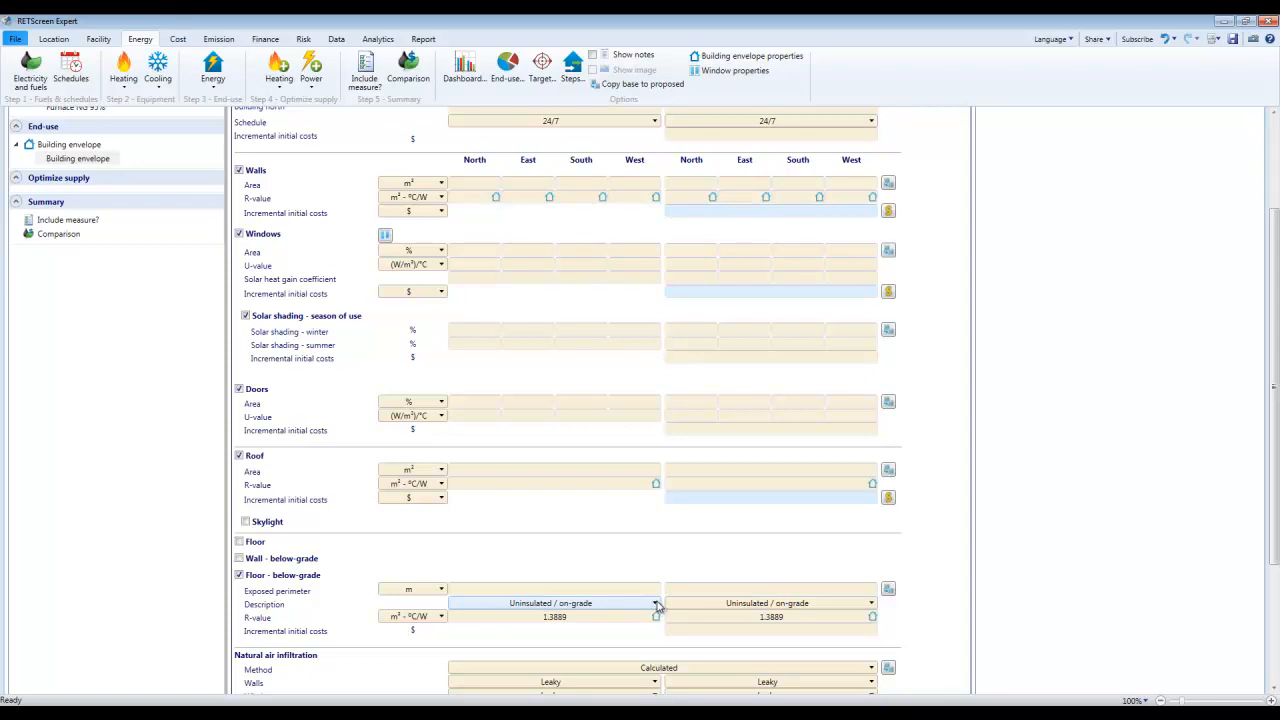
{"action": "left_click", "coordinate": [609, 629]}
{"action": "scroll", "coordinate": [232, 425], "scroll_direction": "down", "scroll_amount": 3}
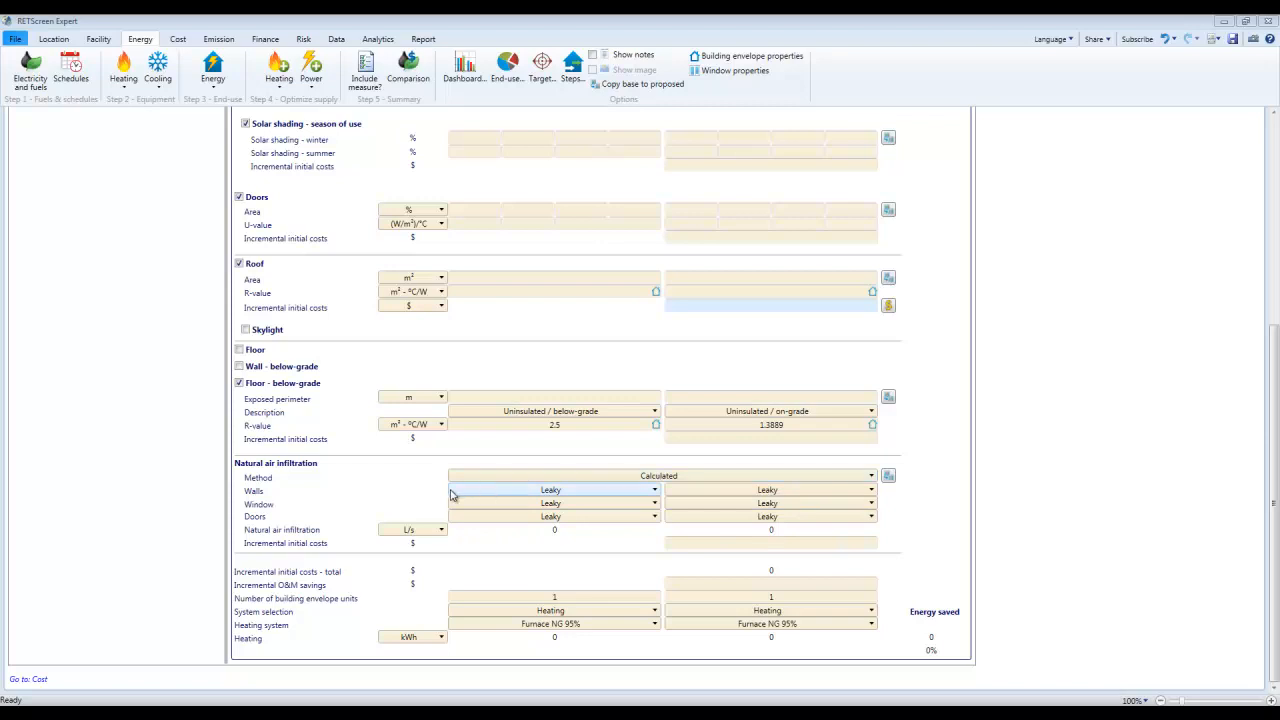
Fill in base-case wall areas 100, 100, 10, 10 m² with R-values 5, 5, 20, 20 ft² - ºF/(Btu/h) and copy them to the proposed case
{"action": "scroll", "coordinate": [410, 400], "scroll_direction": "up", "scroll_amount": 5}
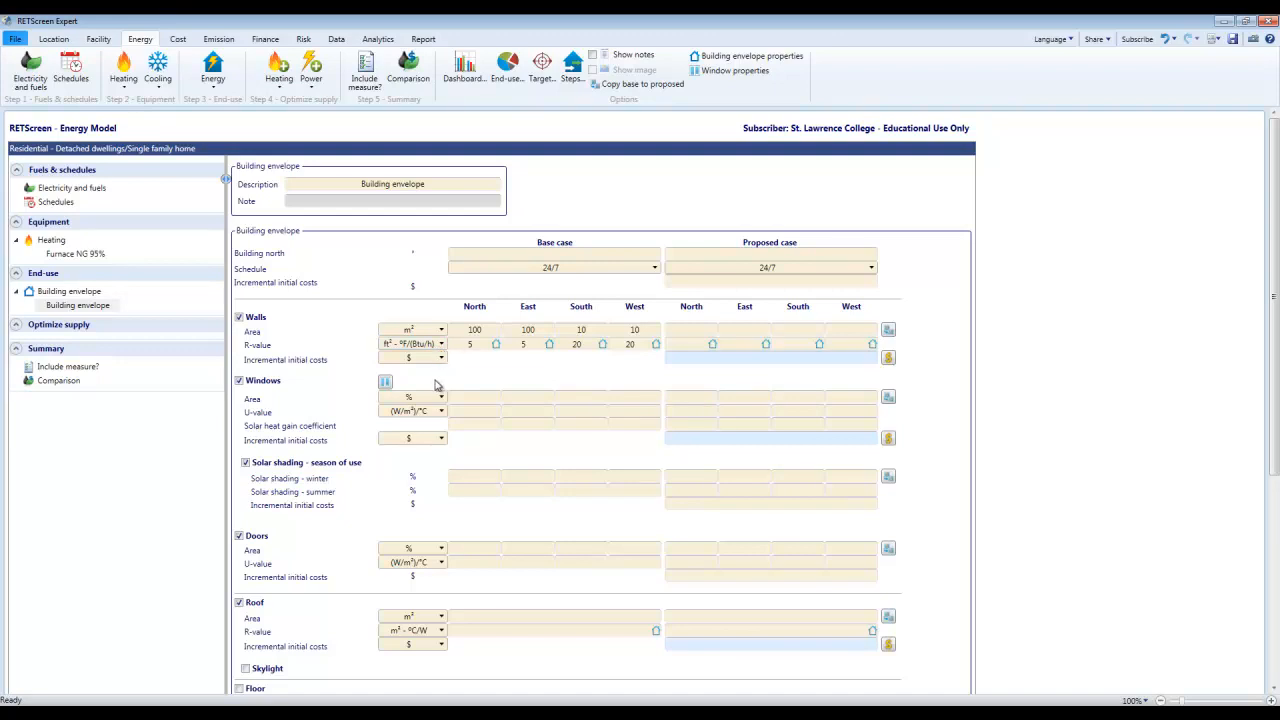
{"action": "left_click", "coordinate": [436, 383]}
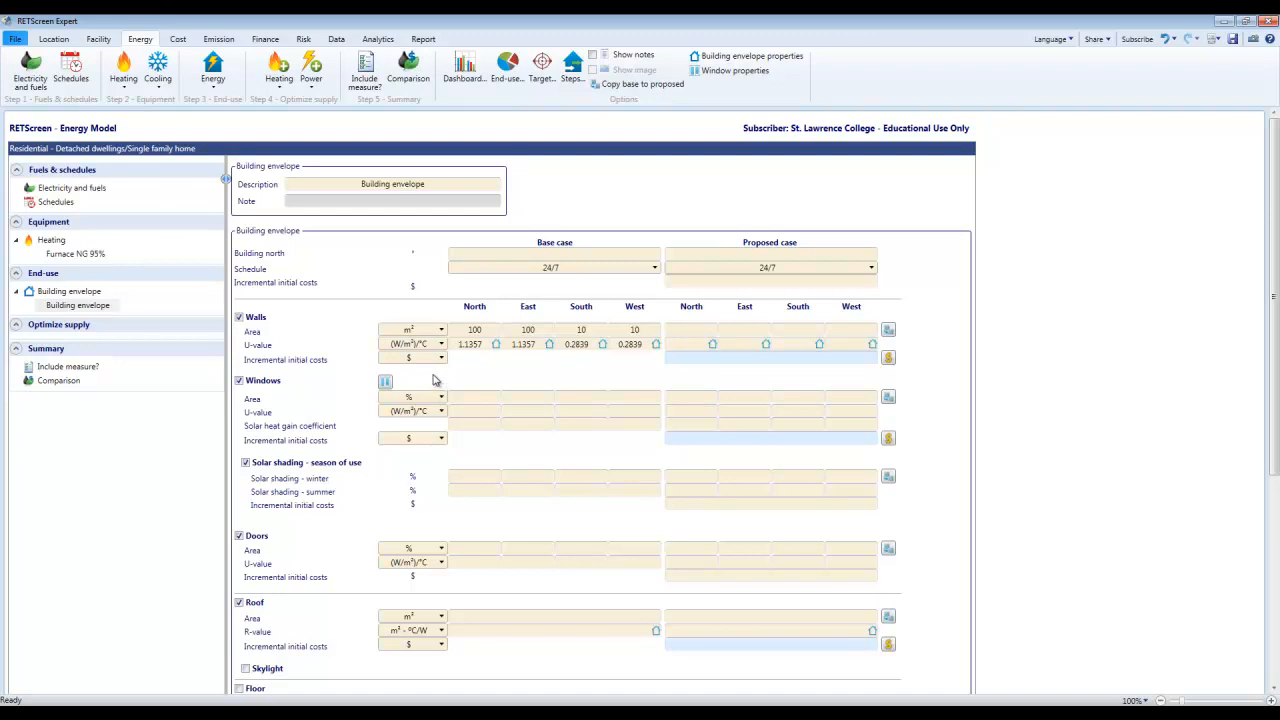
{"action": "left_click", "coordinate": [435, 373]}
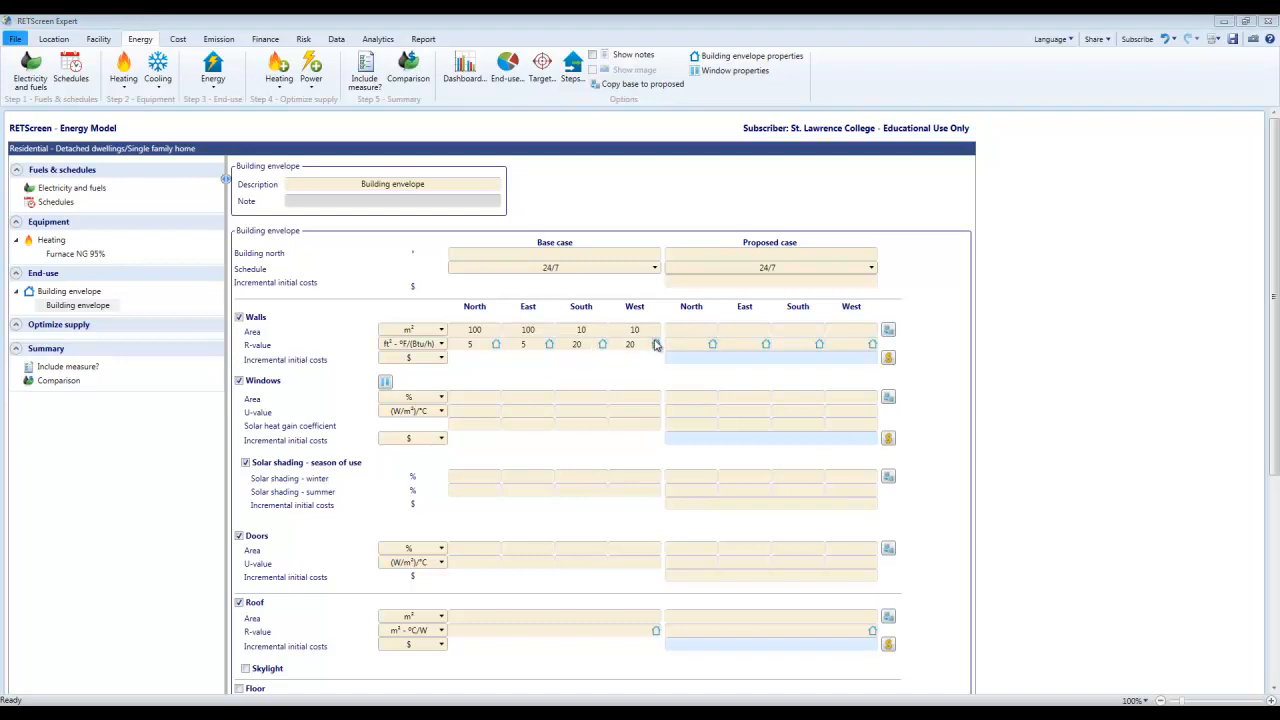
{"action": "left_click", "coordinate": [888, 331]}
{"action": "left_click", "coordinate": [616, 254]}
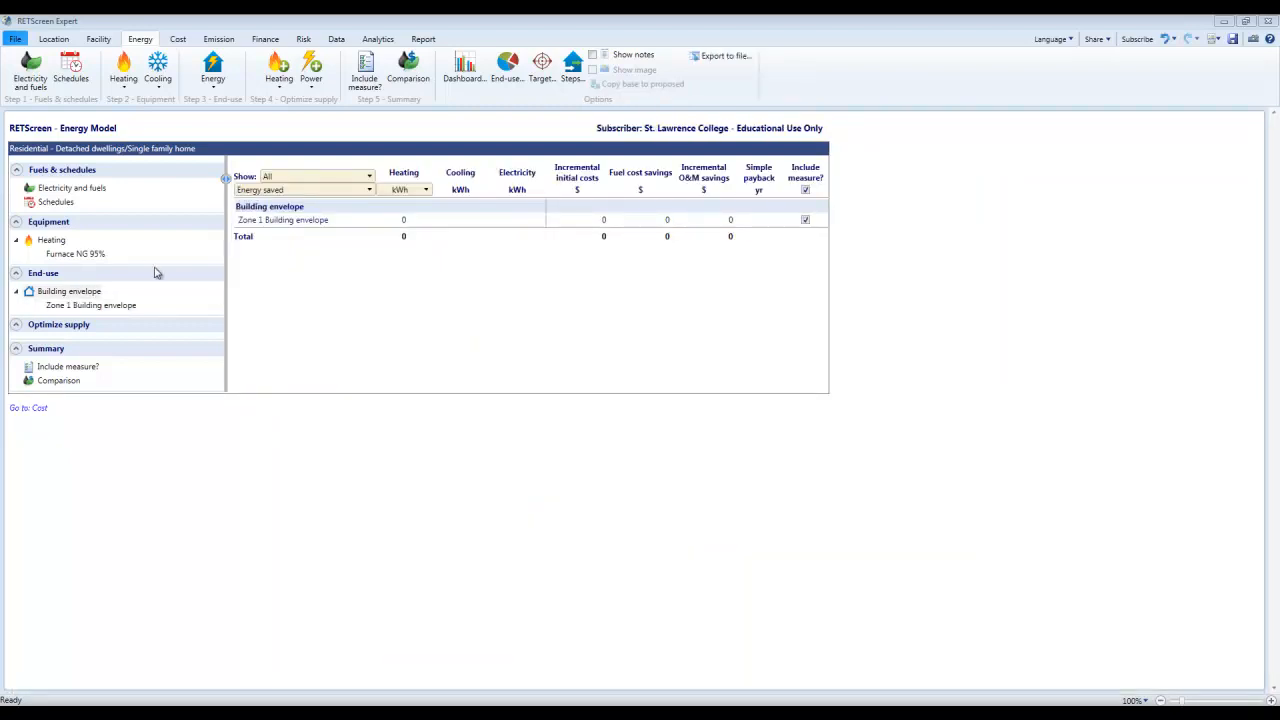
Add another building envelope to the end-use list and describe it as "Zone 2 Building envelope"
{"action": "left_click", "coordinate": [90, 307]}
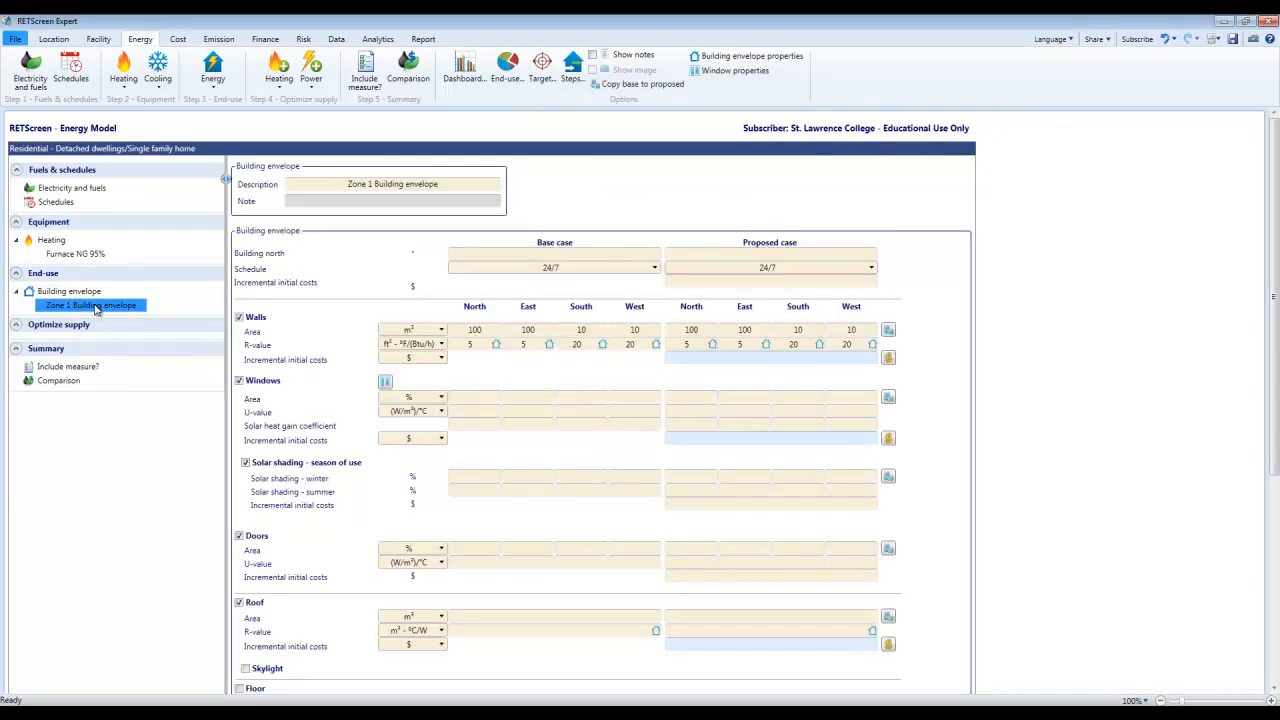
{"action": "left_click", "coordinate": [88, 293]}
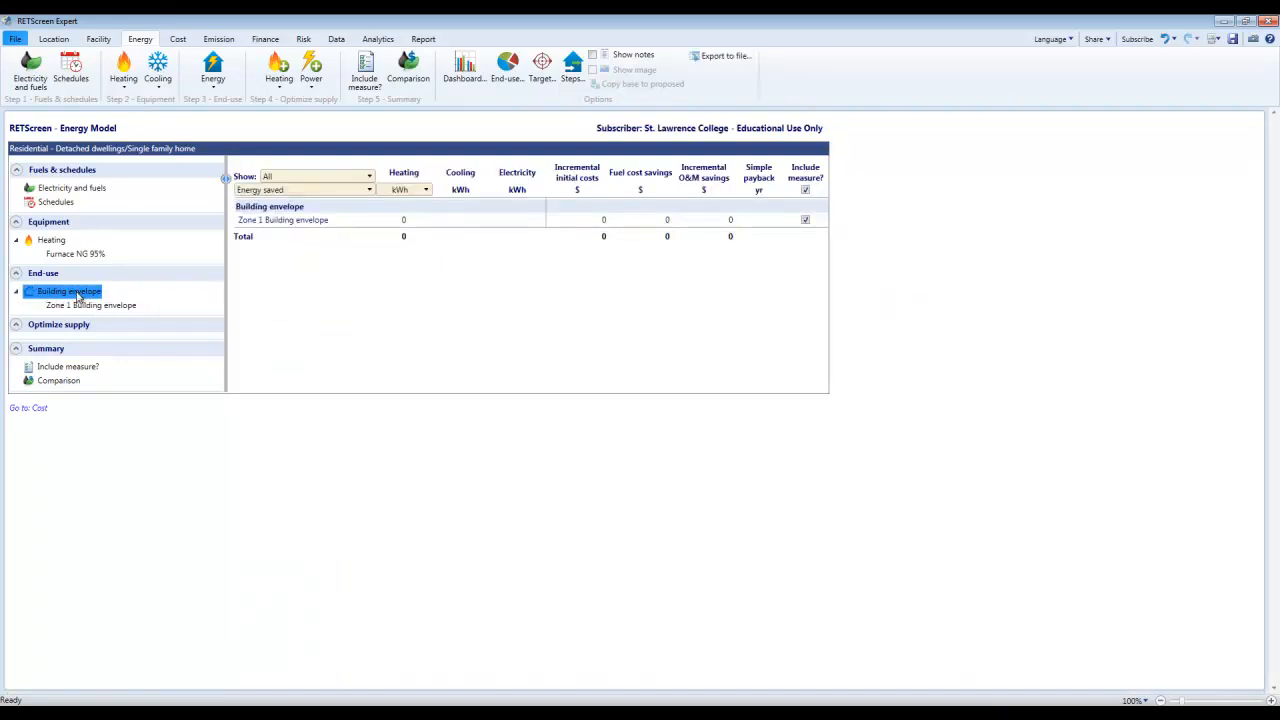
{"action": "left_click", "coordinate": [78, 297]}
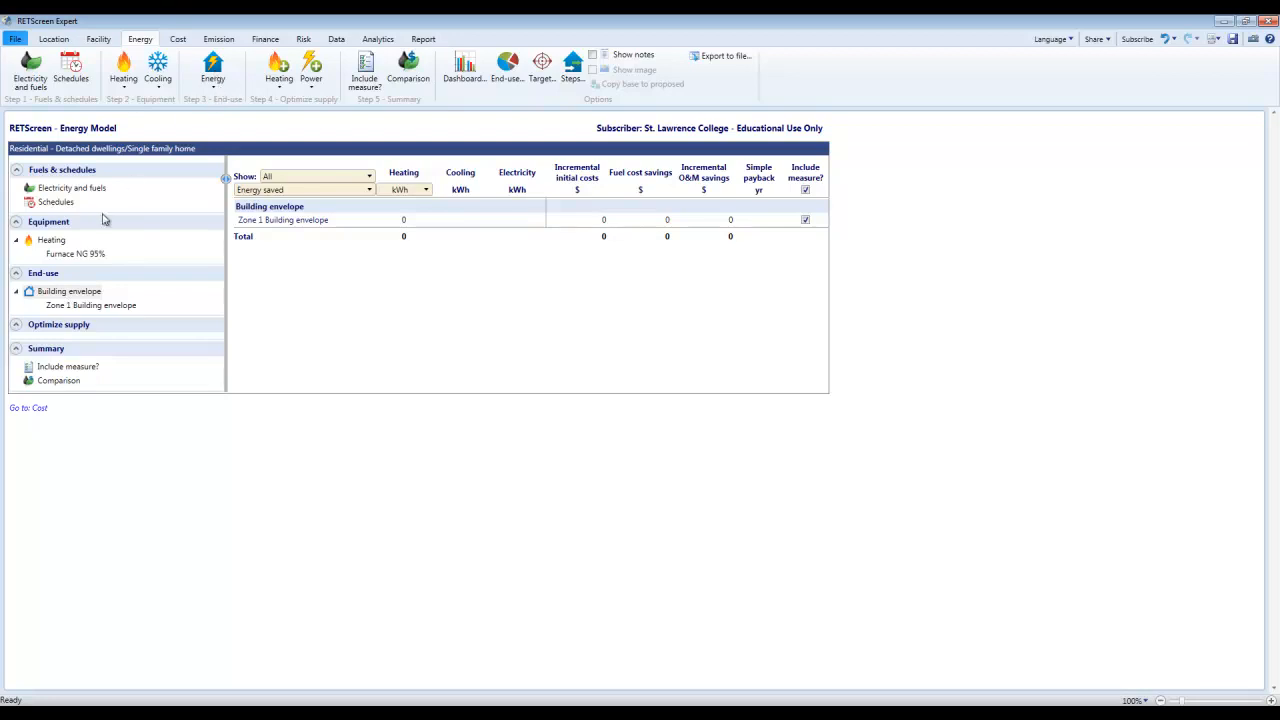
{"action": "double_click", "coordinate": [98, 293]}
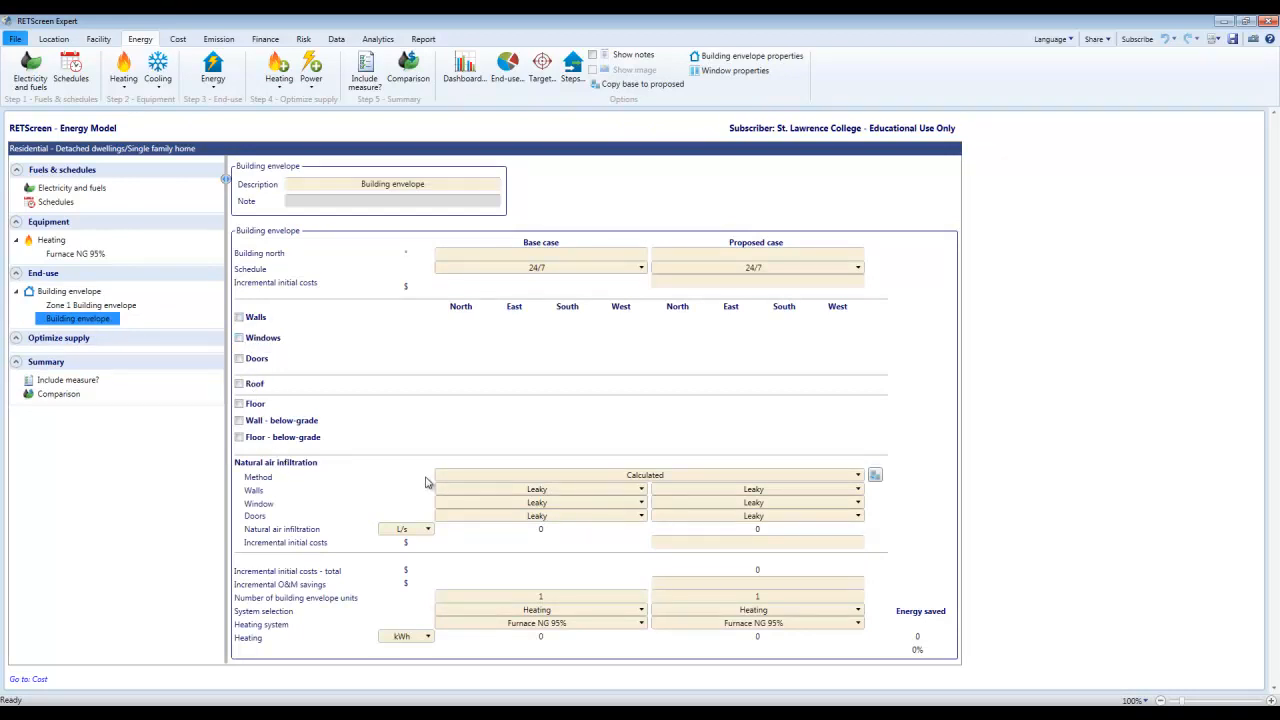
{"action": "left_click", "coordinate": [361, 186]}
{"action": "type", "text": "Zone 2"}
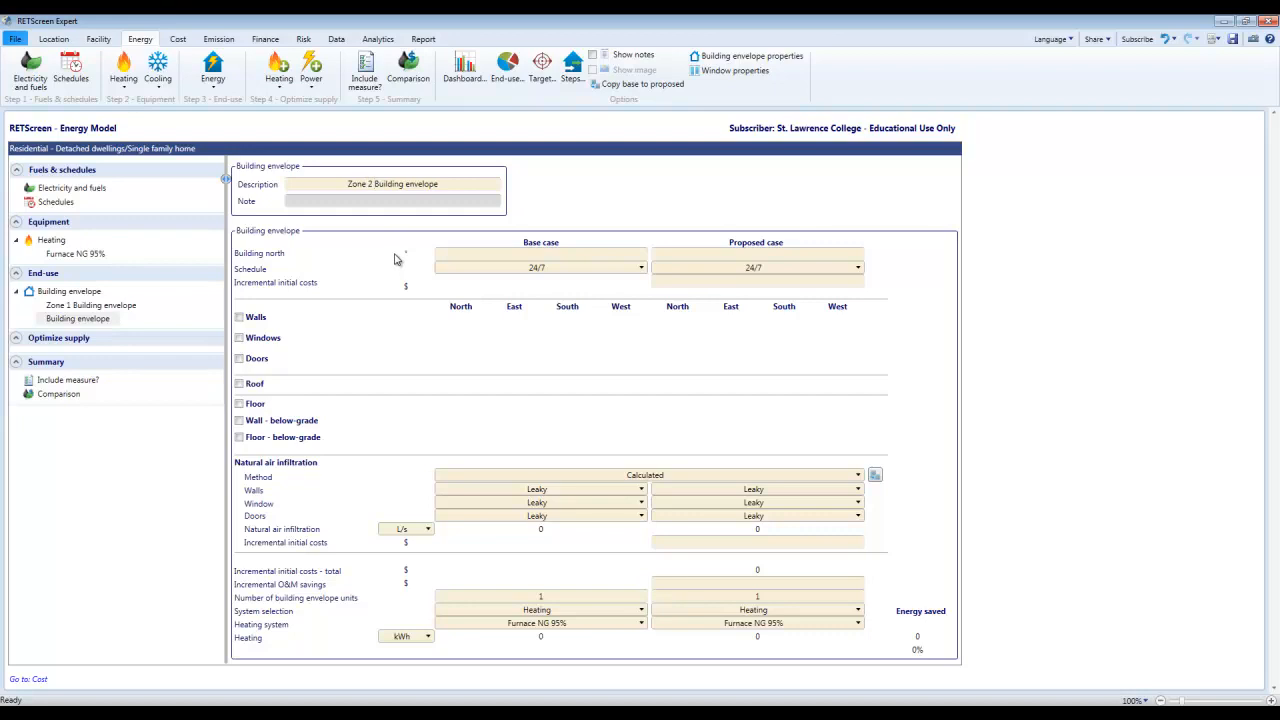
Review the Zone 1 building envelope, and show base-case fuel consumption for all measures in the Include measure? summary
{"action": "left_click", "coordinate": [96, 316]}
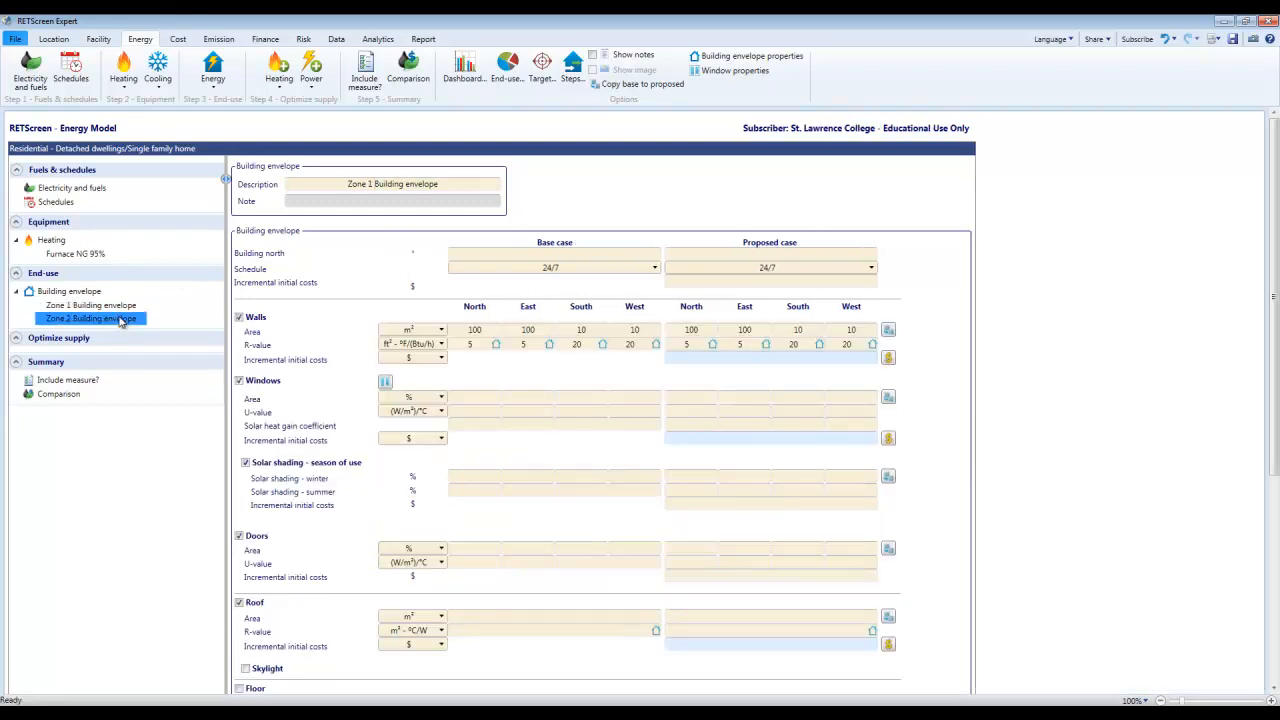
{"action": "left_click", "coordinate": [121, 307]}
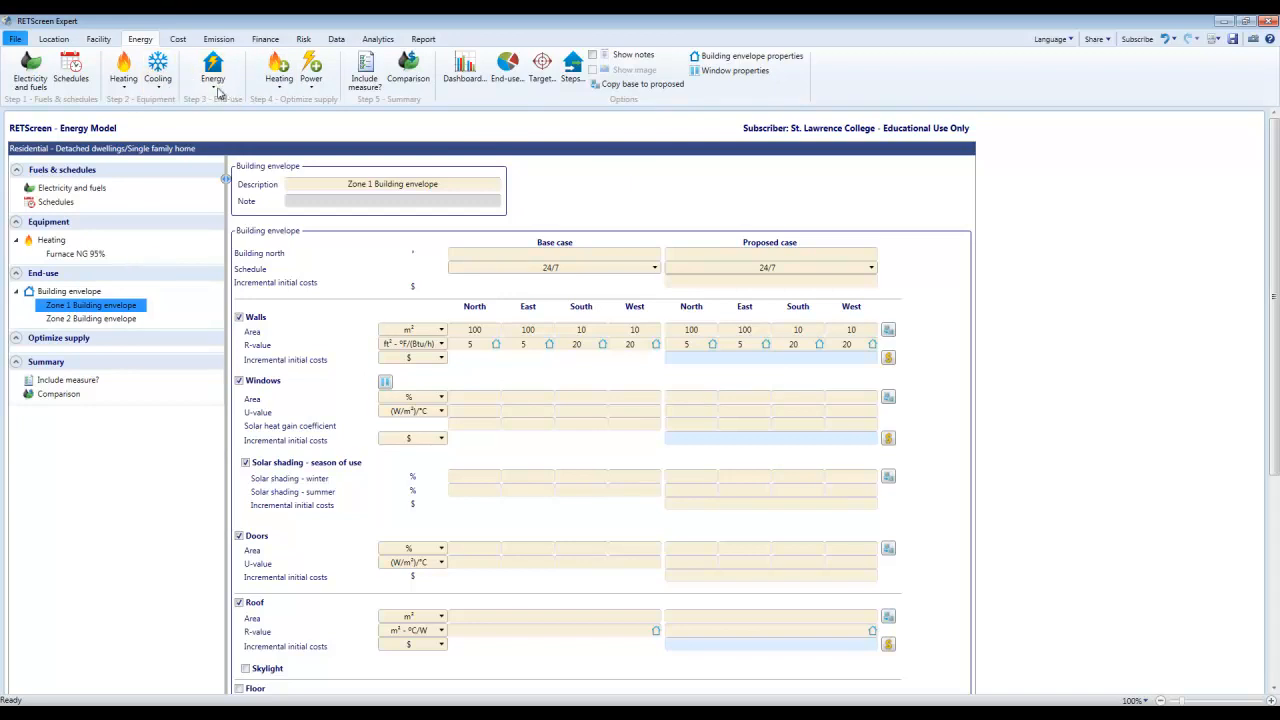
{"action": "left_click", "coordinate": [368, 75]}
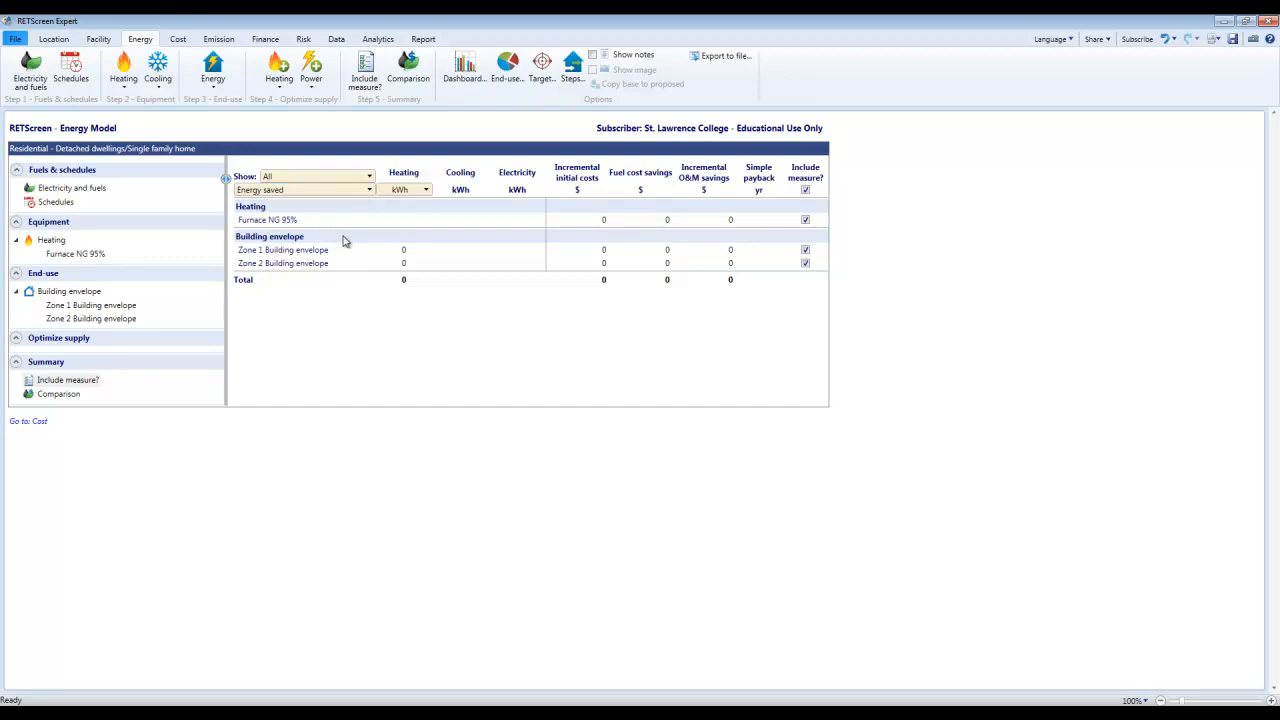
{"action": "scroll", "coordinate": [345, 240], "scroll_direction": "up", "scroll_amount": 2}
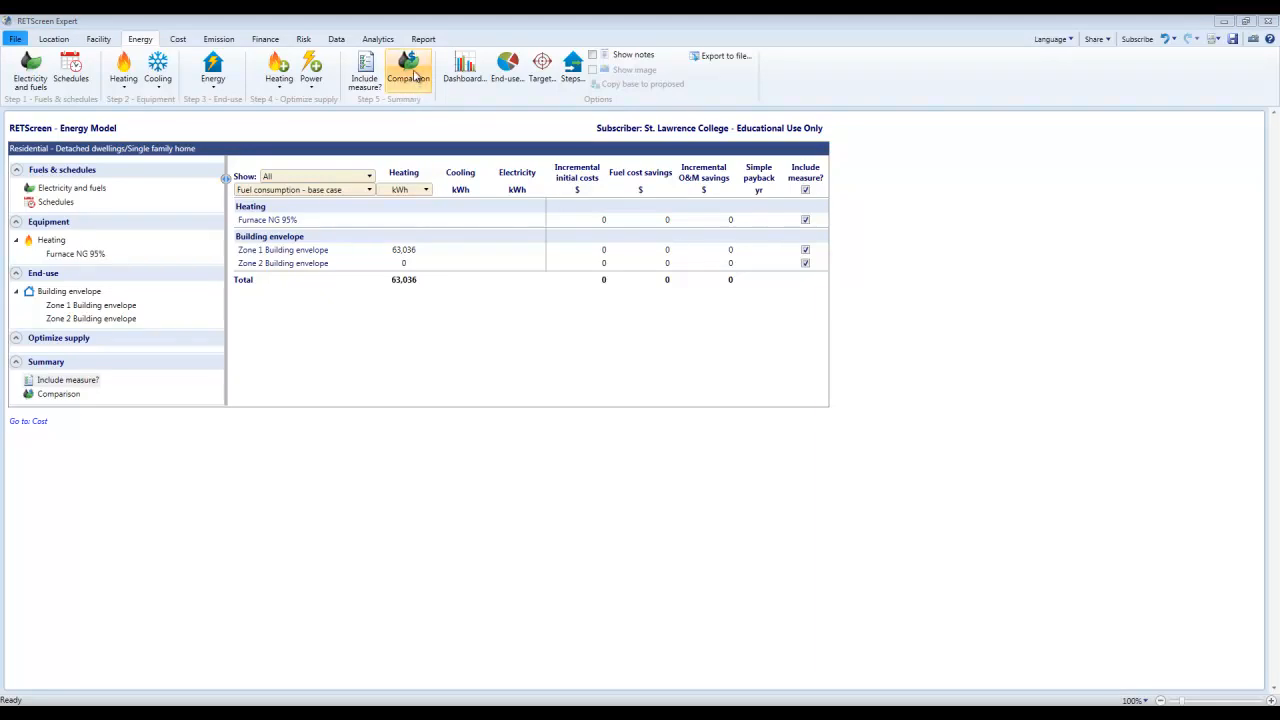
In the comparison summary's project verification, set the historical natural gas consumption to 5,500 m³ against the base case
{"action": "left_click", "coordinate": [416, 76]}
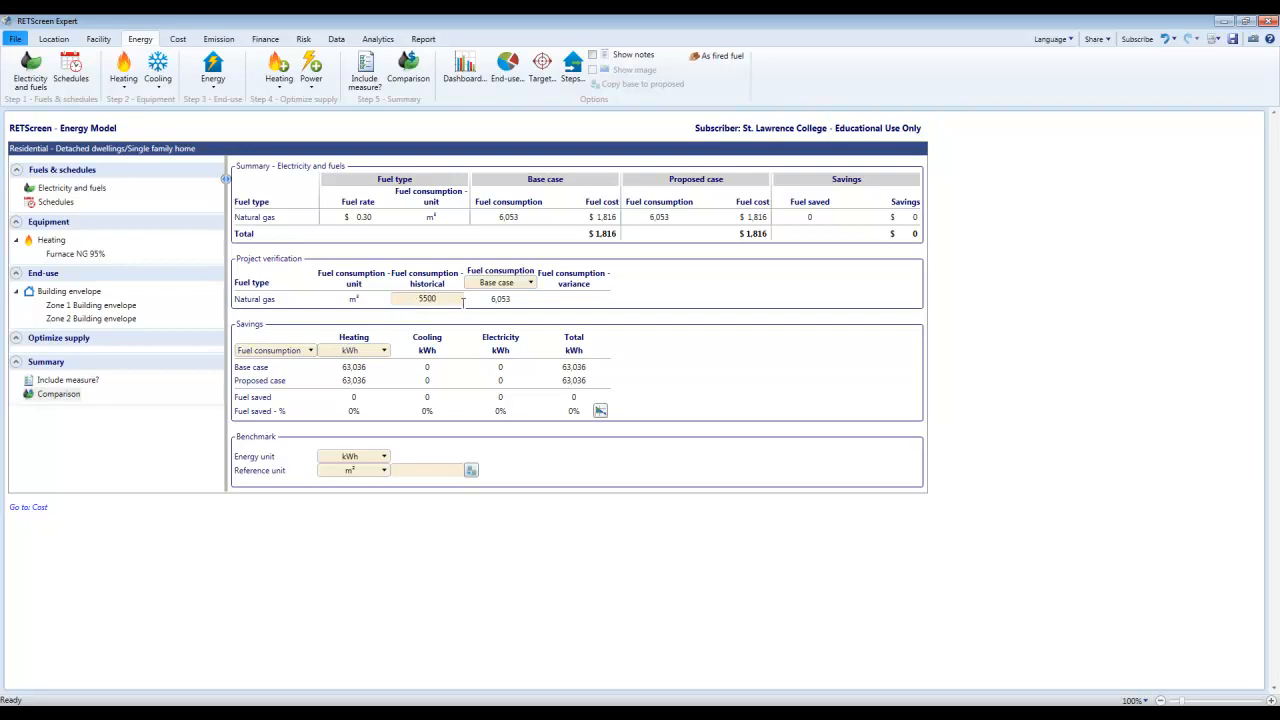
{"action": "key", "text": "Return"}
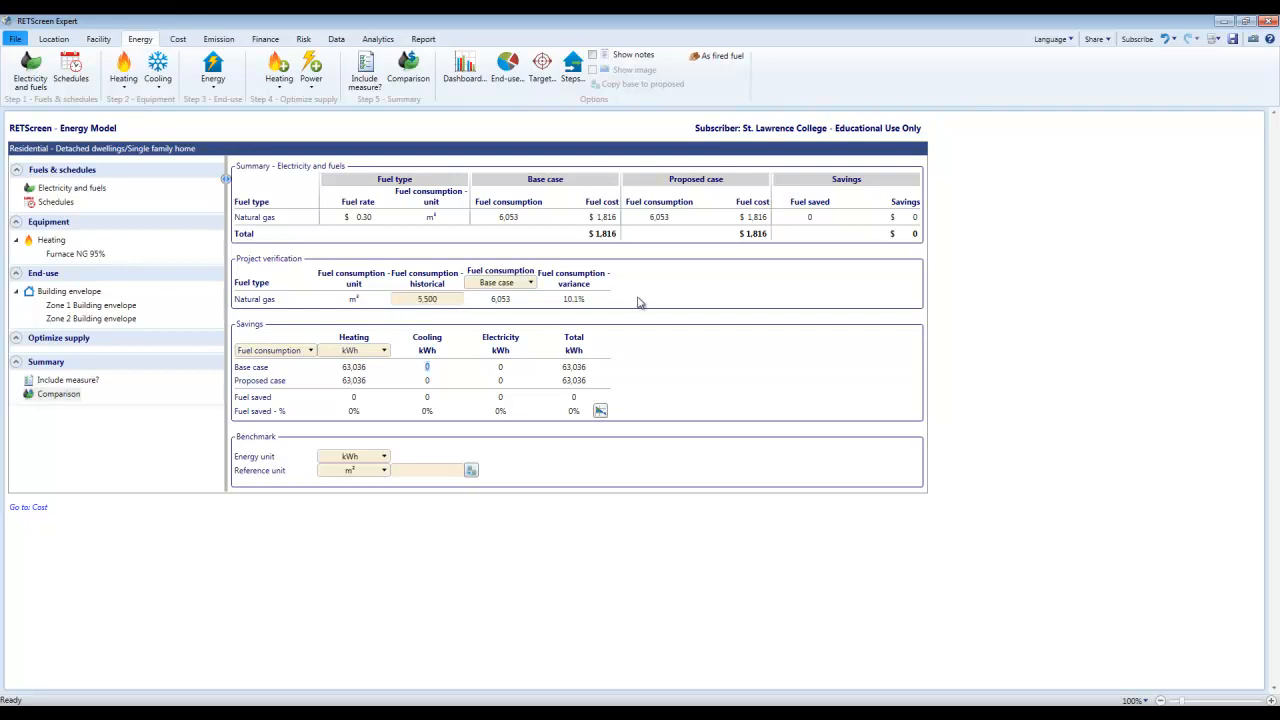